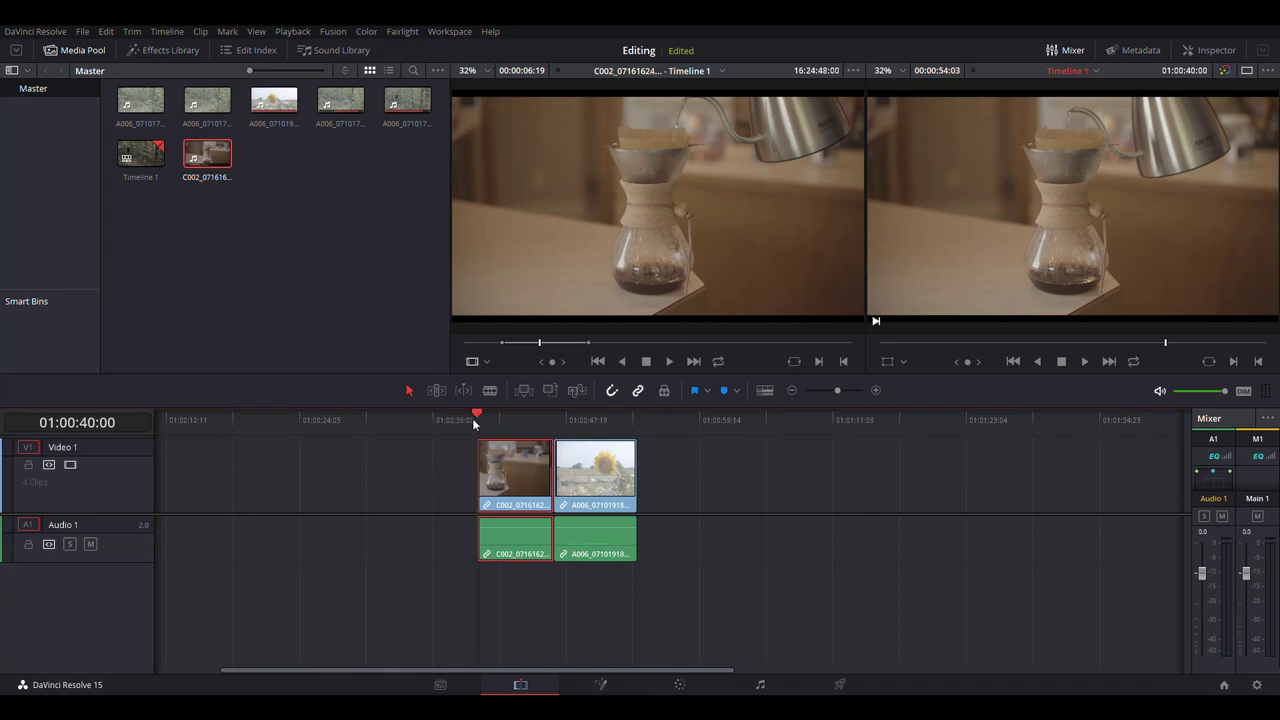
Preview the sunflower clip, return to the kettle-pour clip's start, and switch to the Color page
{"action": "left_click", "coordinate": [554, 418]}
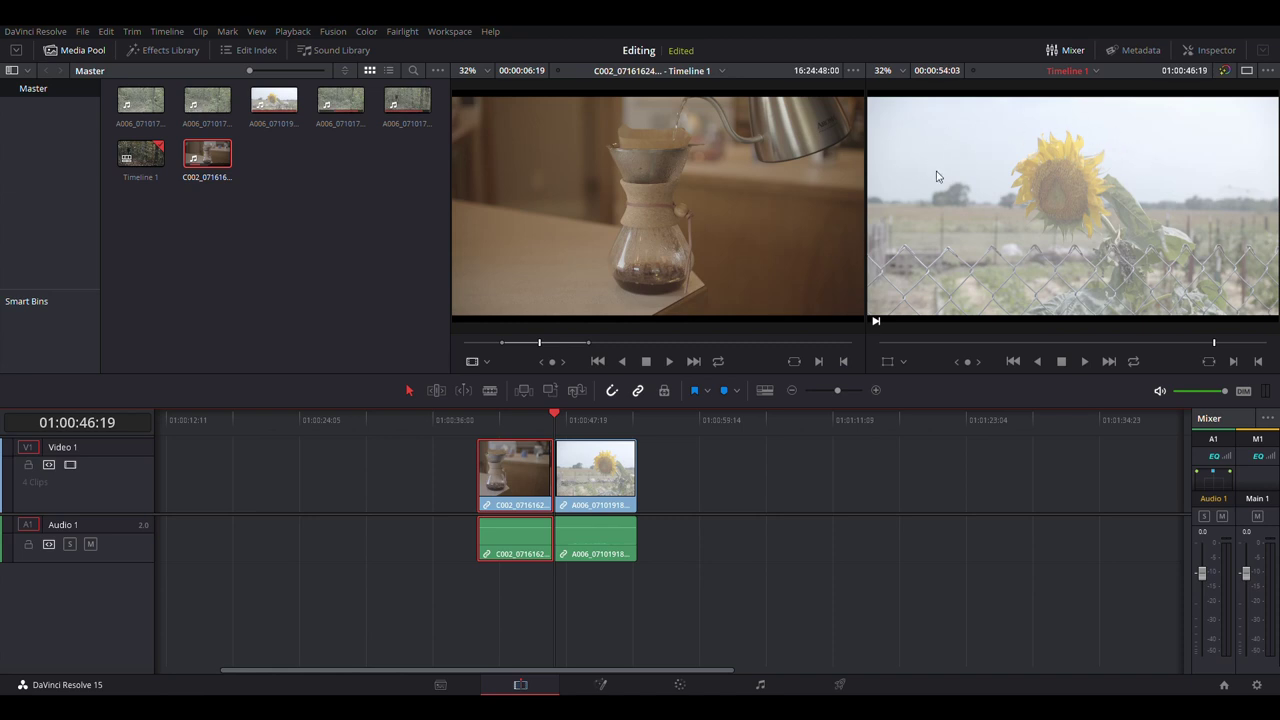
{"action": "left_click", "coordinate": [476, 421]}
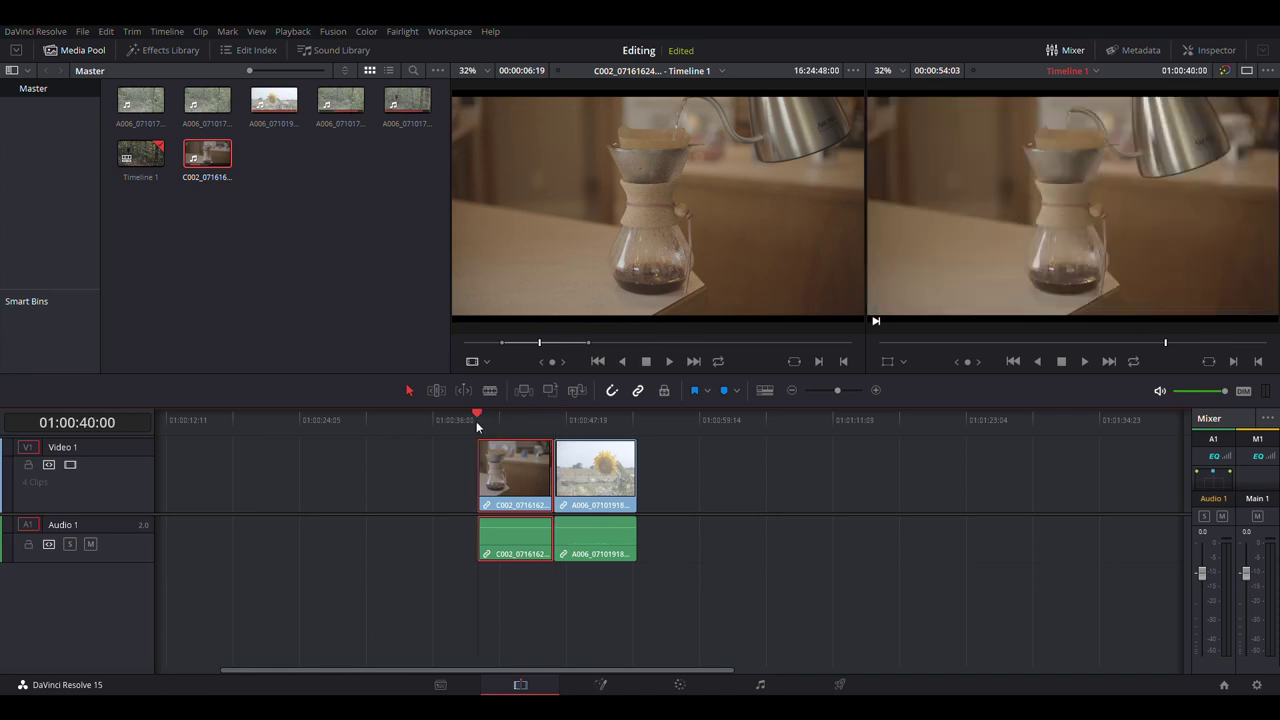
{"action": "key", "text": "shift+6"}
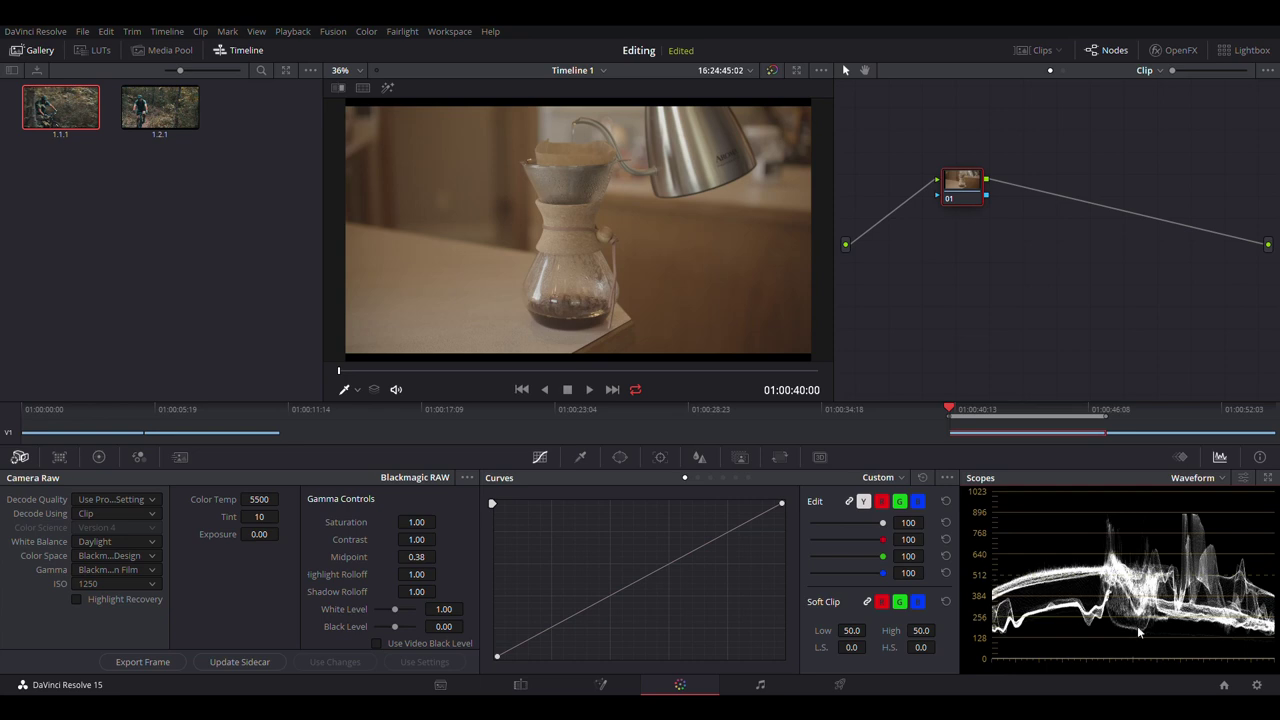
Try raising the Camera Raw exposure, reset it to 0.00, and show the primary color wheels
{"action": "mouse_move", "coordinate": [279, 539]}
{"action": "left_mouse_down"}
{"action": "mouse_move", "coordinate": [245, 536]}
{"action": "mouse_move", "coordinate": [279, 539]}
{"action": "left_mouse_up"}
{"action": "double_click", "coordinate": [279, 539]}
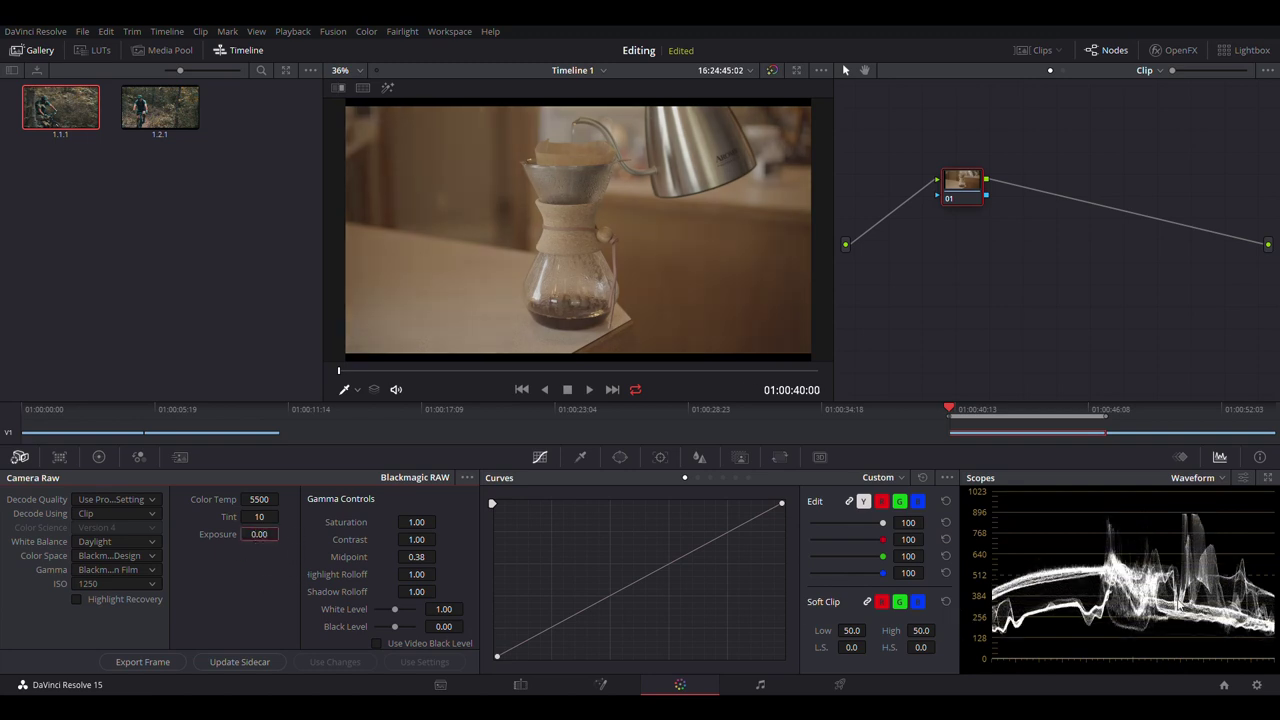
{"action": "left_click", "coordinate": [100, 458]}
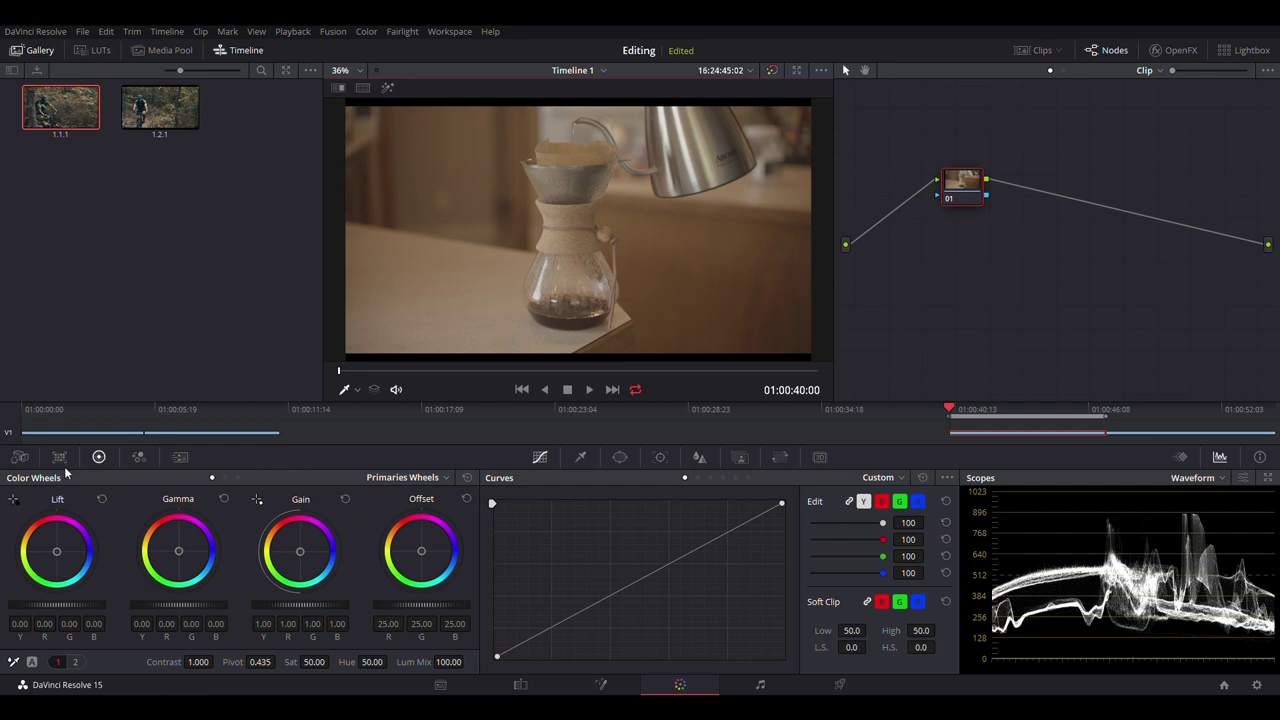
Enter 0 in the kettle-pour clip's Sat field to make it black and white
{"action": "left_click", "coordinate": [314, 662]}
{"action": "type", "text": "0"}
{"action": "key", "text": "Return"}
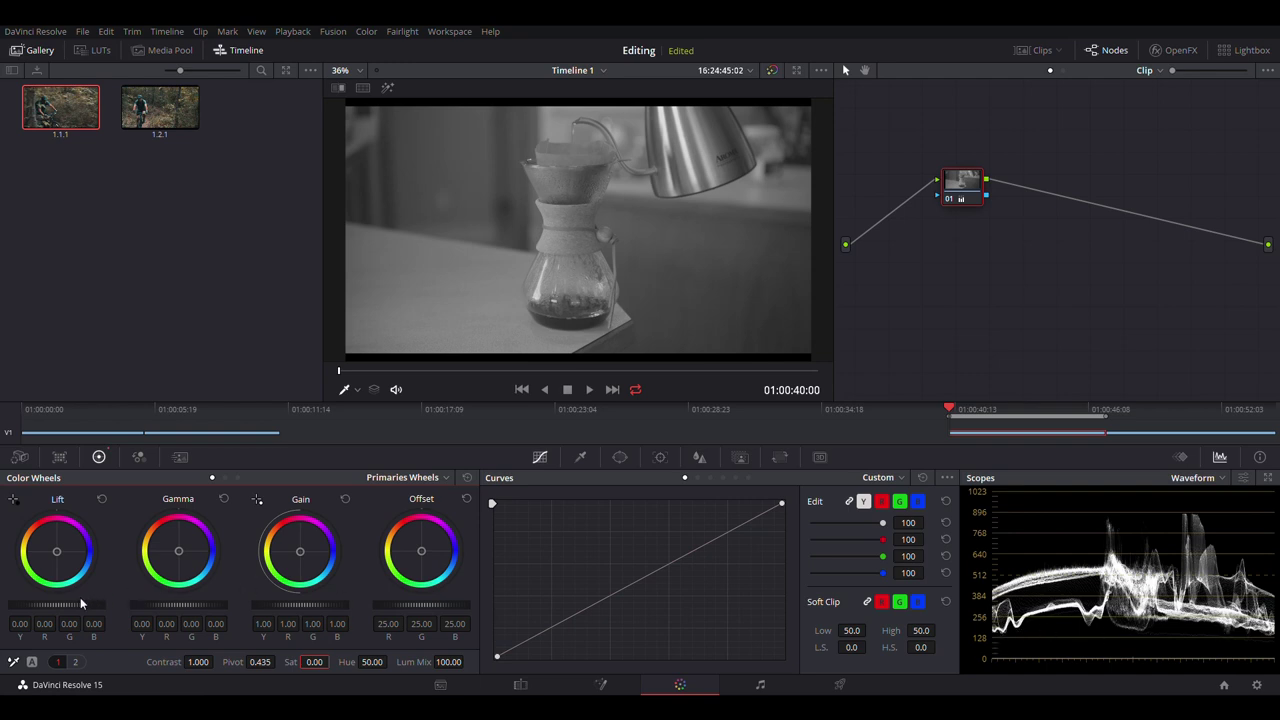
Set the master wheels to lift -0.07 and gain 1.10, and nudge gamma to about -0.01
{"action": "mouse_move", "coordinate": [62, 601]}
{"action": "left_mouse_down"}
{"action": "mouse_move", "coordinate": [46, 601]}
{"action": "mouse_move", "coordinate": [60, 604]}
{"action": "left_mouse_up"}
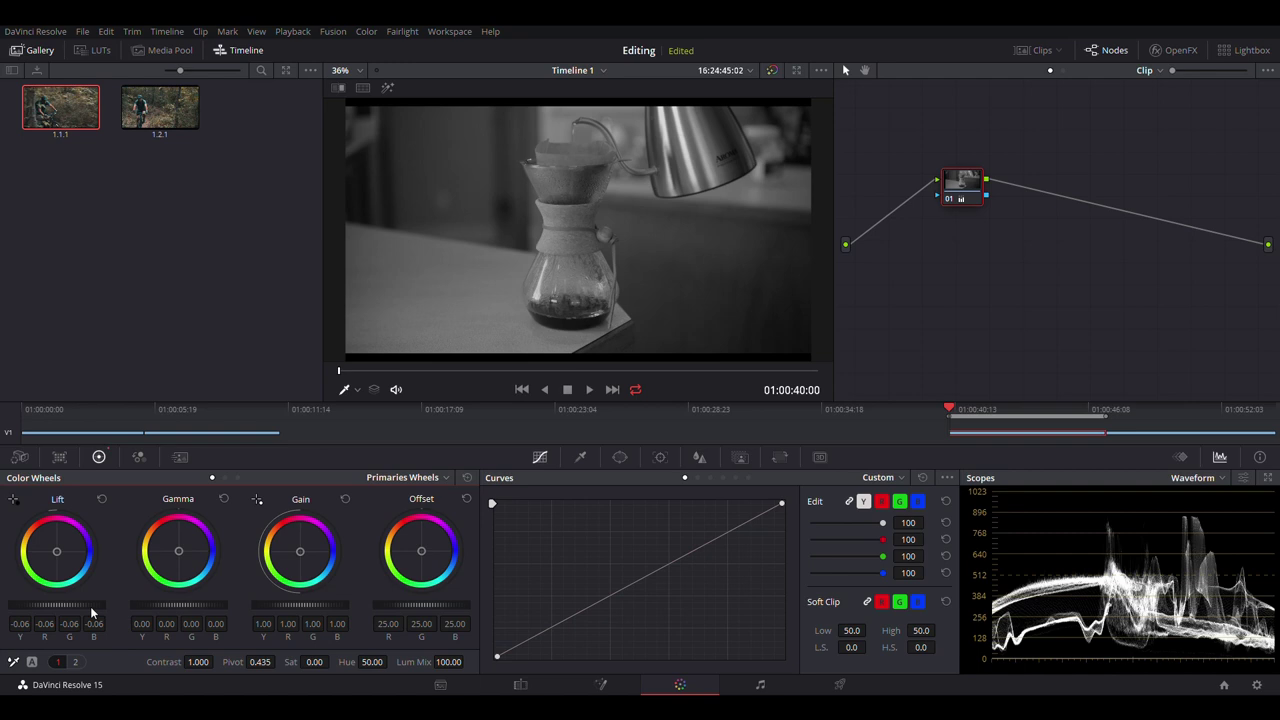
{"action": "left_click_drag", "start_coordinate": [91, 612], "coordinate": [60, 608]}
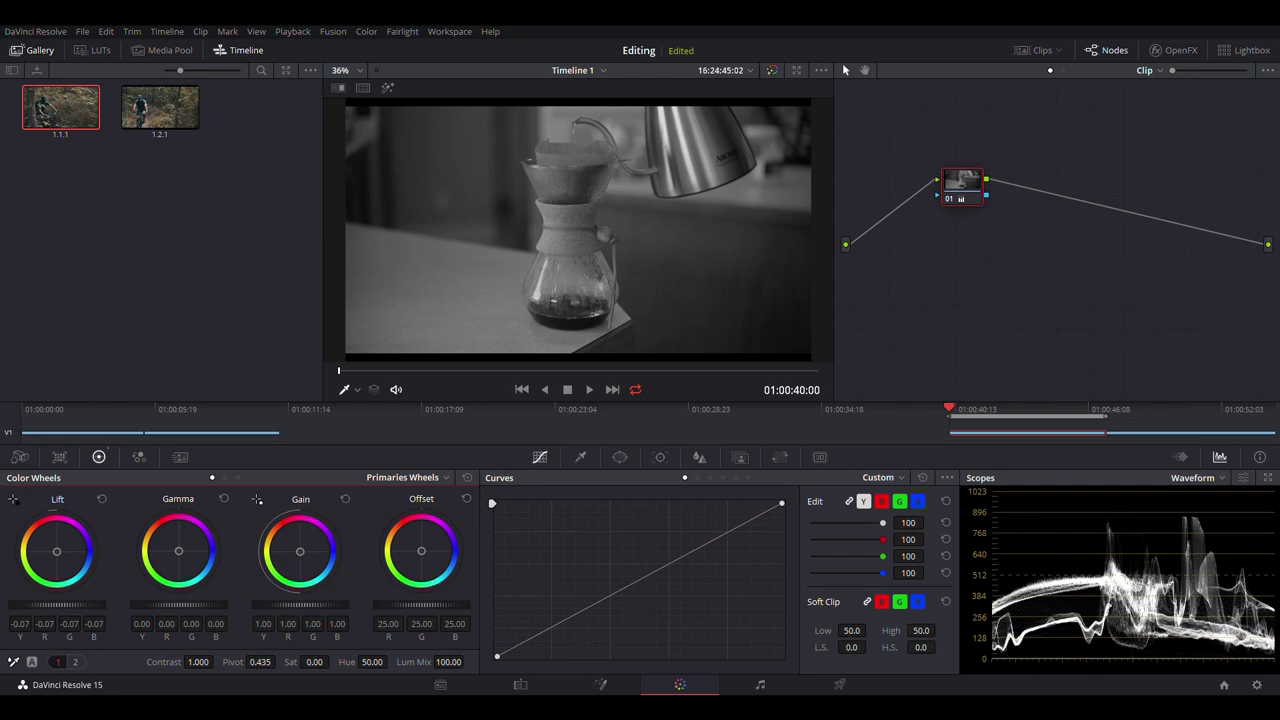
{"action": "left_click_drag", "start_coordinate": [300, 604], "coordinate": [319, 604]}
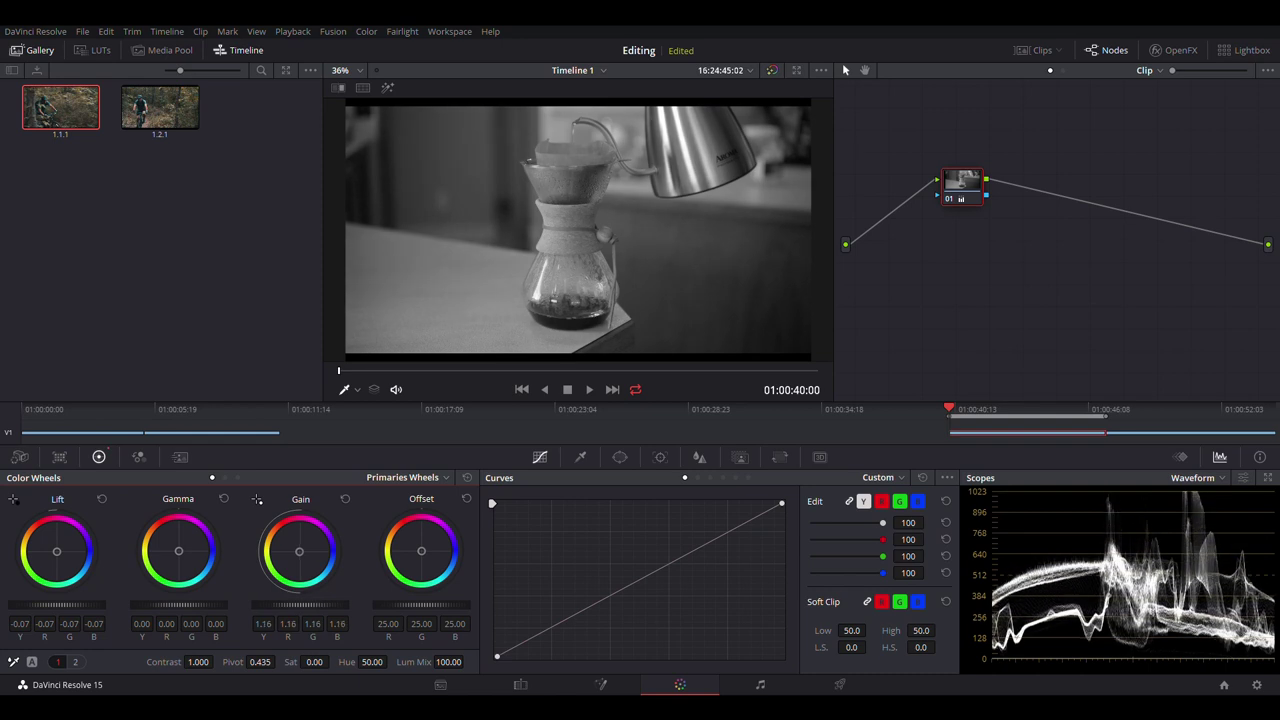
{"action": "left_click_drag", "start_coordinate": [319, 604], "coordinate": [313, 604]}
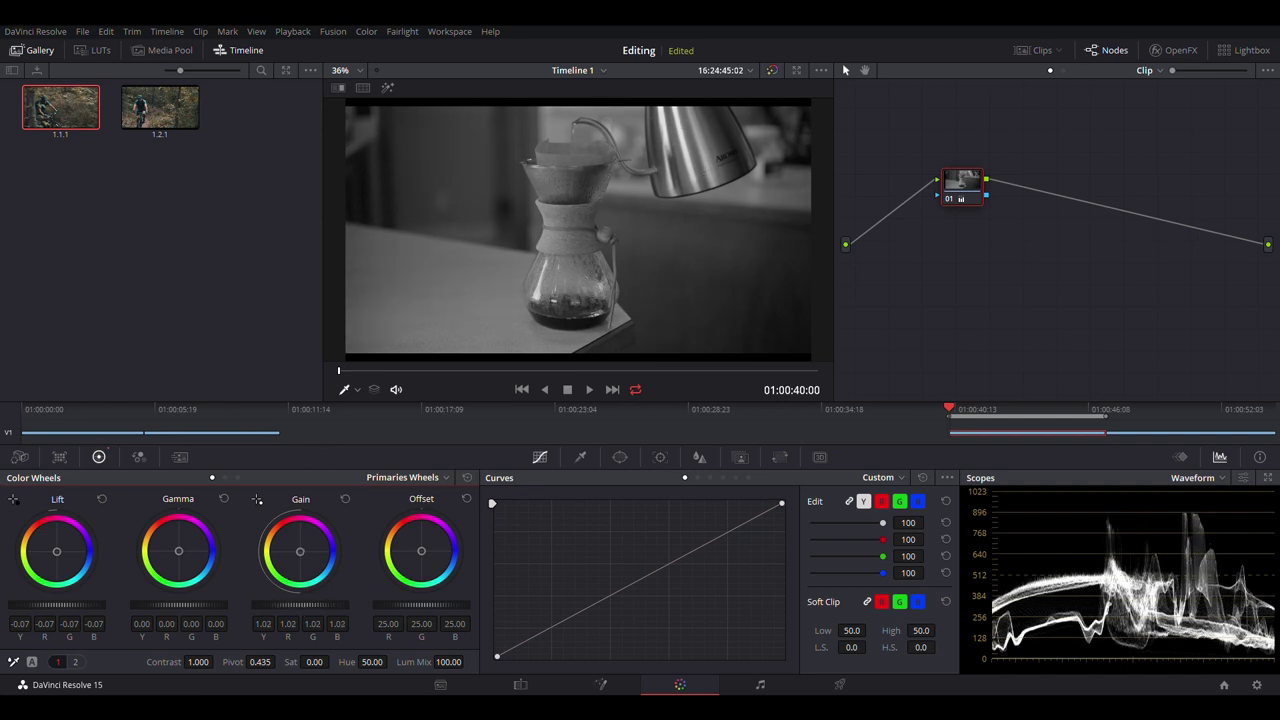
{"action": "left_click_drag", "start_coordinate": [300, 604], "coordinate": [322, 604]}
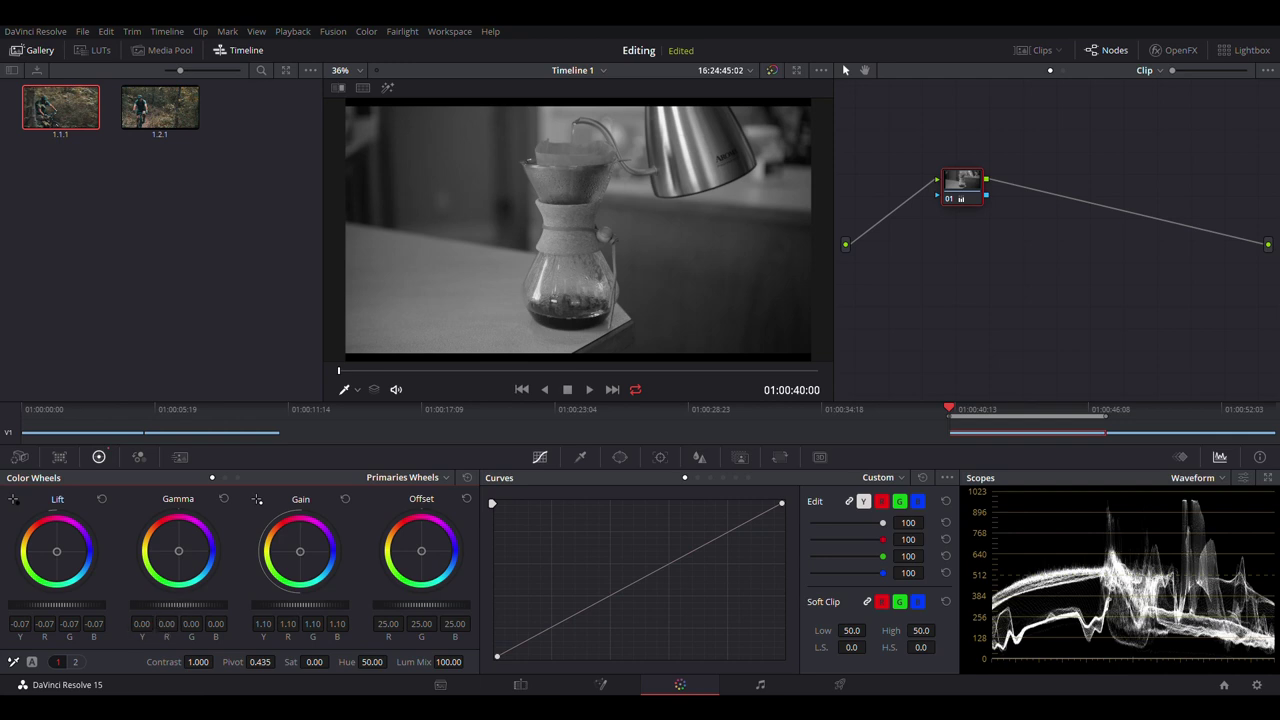
{"action": "mouse_move", "coordinate": [178, 604]}
{"action": "left_mouse_down"}
{"action": "mouse_move", "coordinate": [198, 604]}
{"action": "mouse_move", "coordinate": [170, 604]}
{"action": "left_mouse_up"}
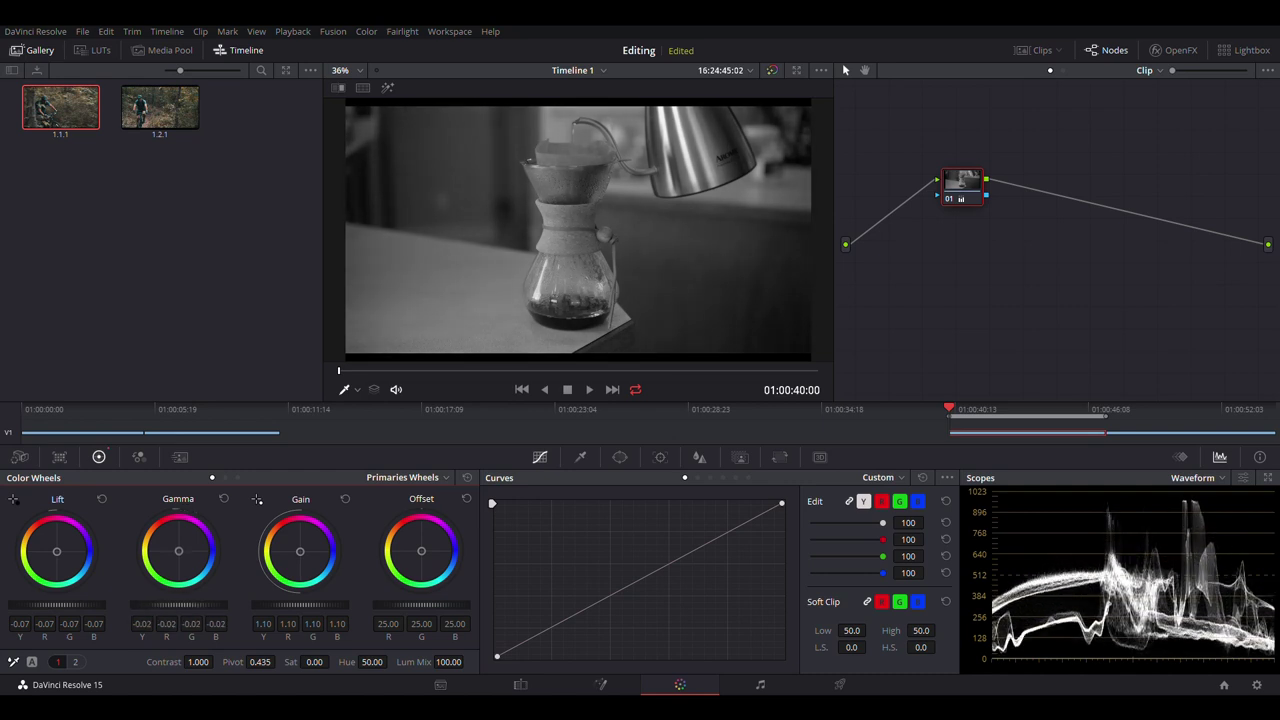
{"action": "left_click_drag", "start_coordinate": [170, 604], "coordinate": [178, 604]}
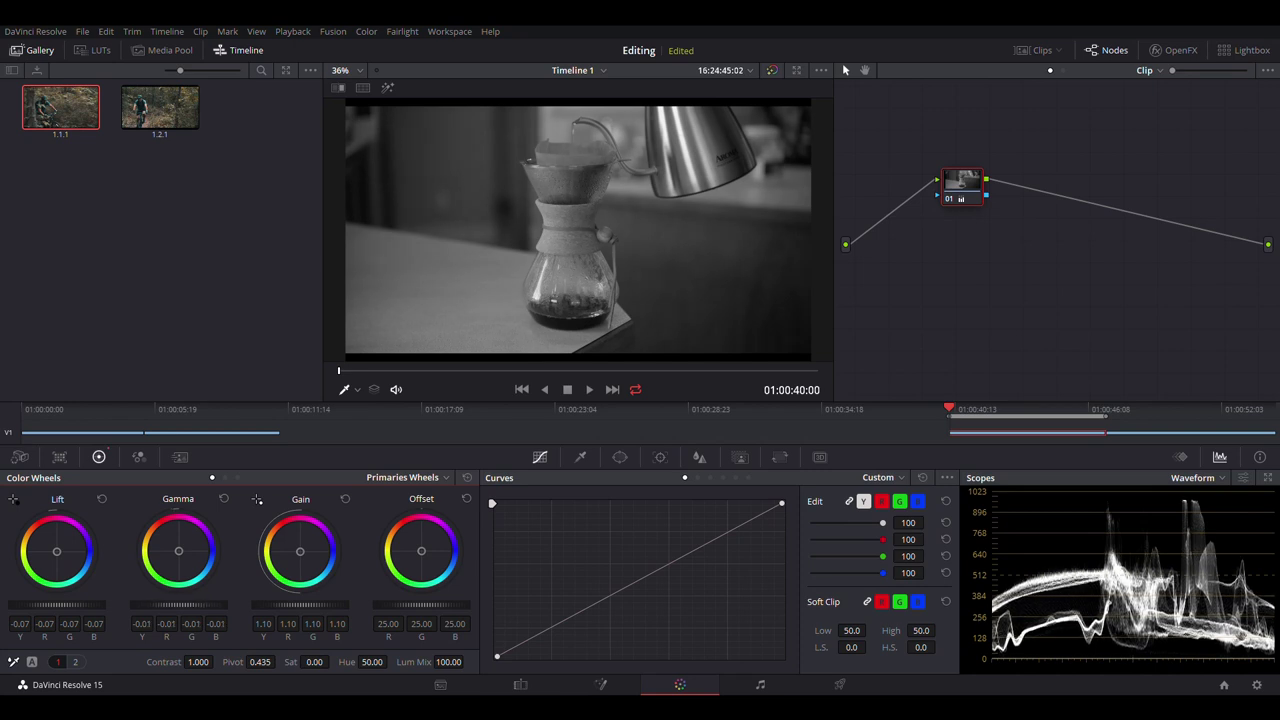
Lower gamma to -0.04, raise lift to -0.05, and nudge gain up a touch
{"action": "left_click_drag", "start_coordinate": [178, 604], "coordinate": [174, 604]}
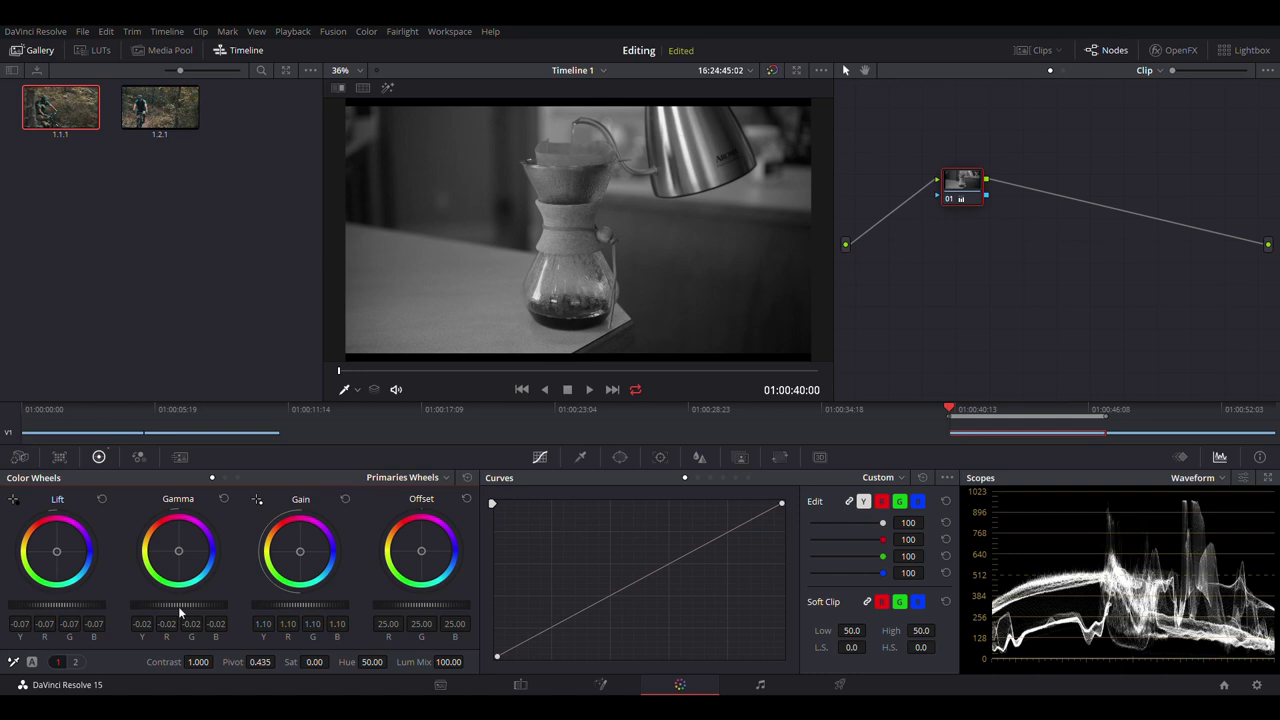
{"action": "left_click_drag", "start_coordinate": [174, 604], "coordinate": [157, 604]}
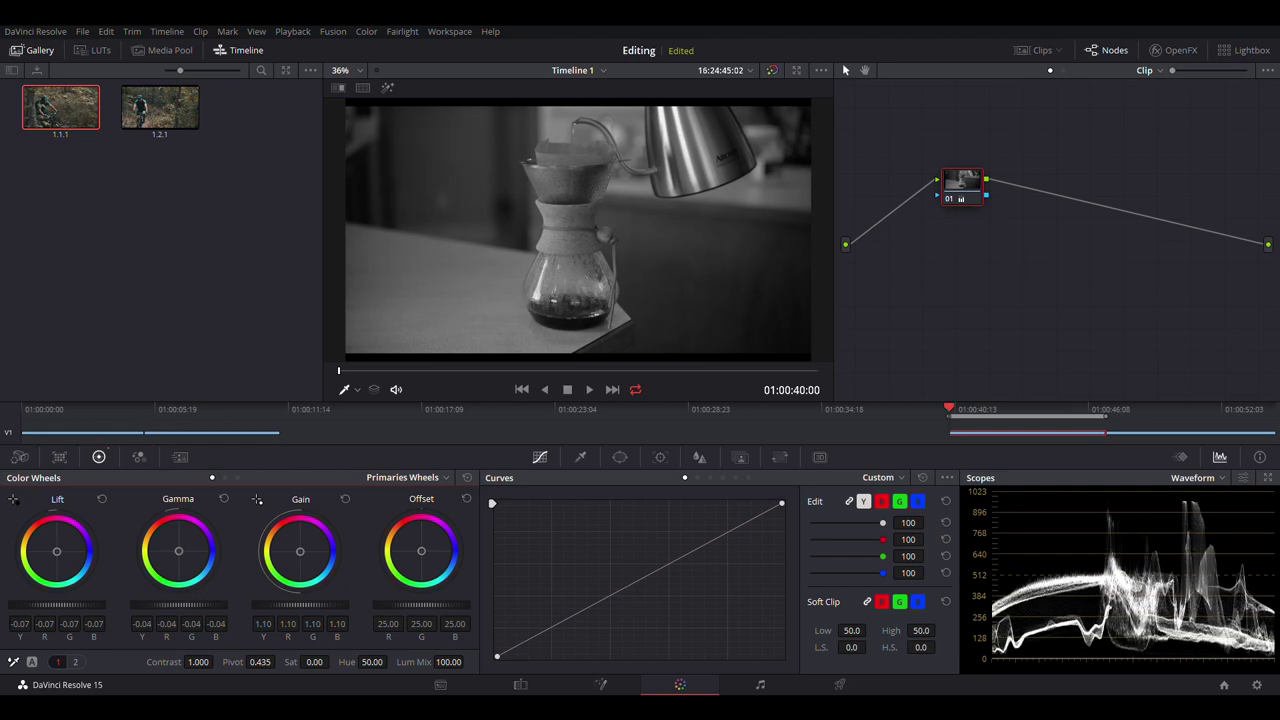
{"action": "left_click_drag", "start_coordinate": [157, 604], "coordinate": [151, 606]}
{"action": "left_click_drag", "start_coordinate": [63, 610], "coordinate": [67, 610]}
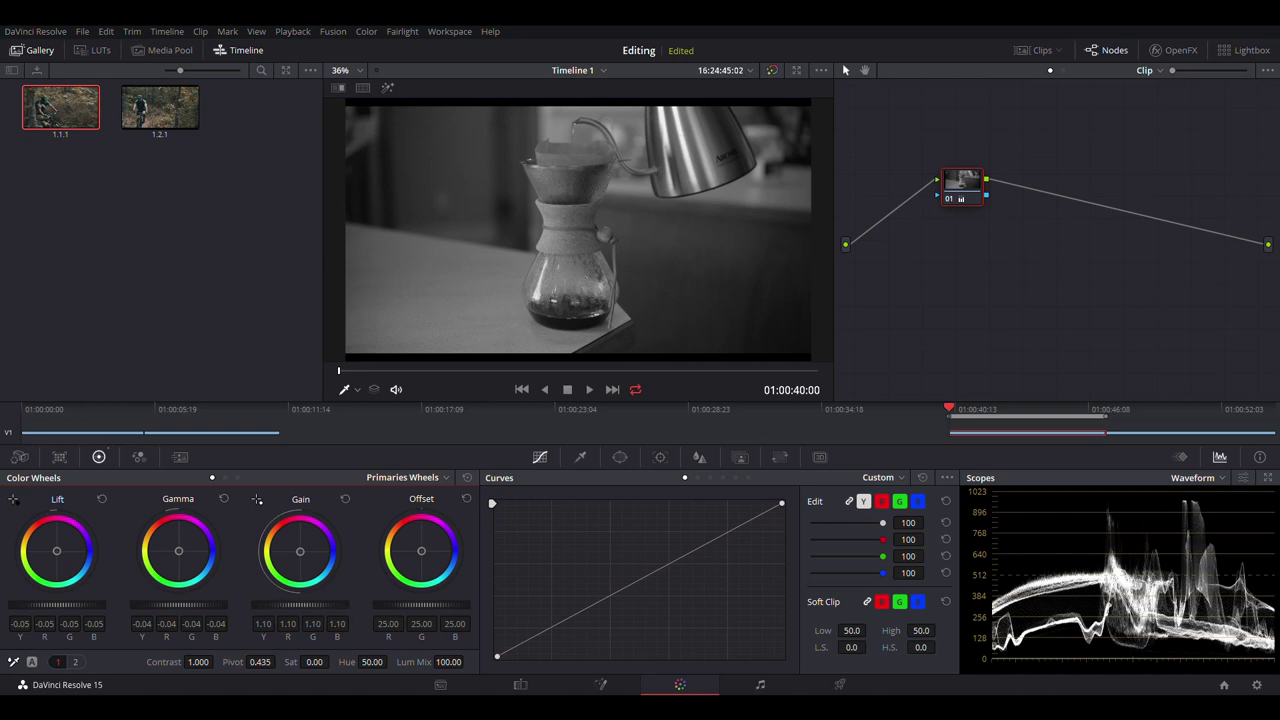
{"action": "left_click_drag", "start_coordinate": [300, 604], "coordinate": [306, 608]}
Set the kettle-pour clip's saturation to 80 to restore its warm colour
{"action": "left_click", "coordinate": [314, 662]}
{"action": "type", "text": "80"}
{"action": "key", "text": "Return"}
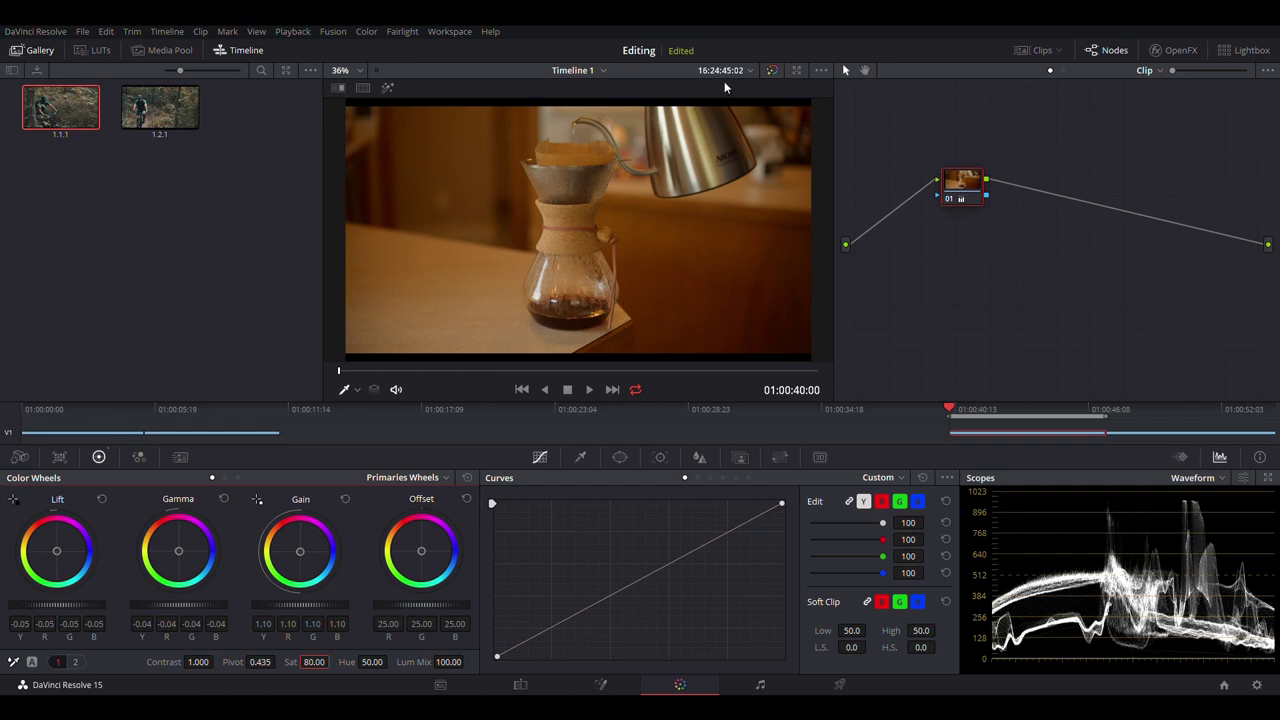
Toggle color bypass to compare graded and ungraded views, then show the Camera Raw settings
{"action": "left_click", "coordinate": [768, 73]}
{"action": "left_click", "coordinate": [765, 74]}
{"action": "left_click", "coordinate": [765, 74]}
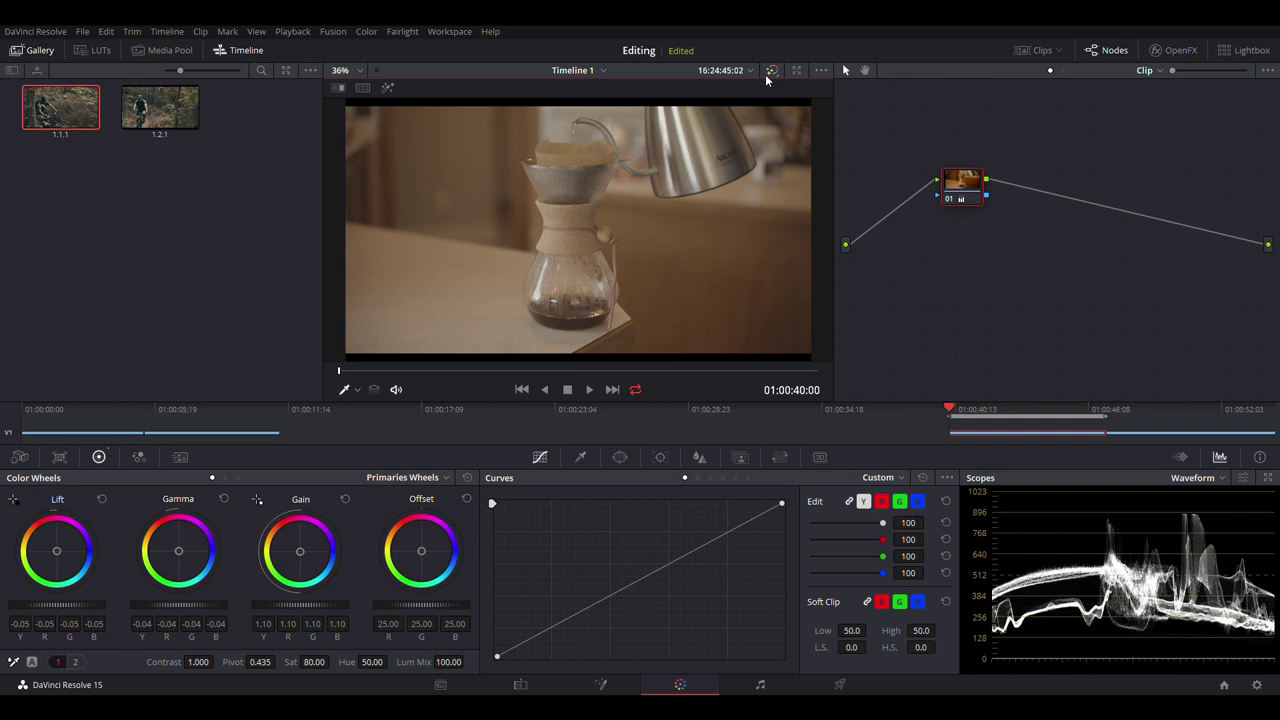
{"action": "left_click", "coordinate": [765, 74]}
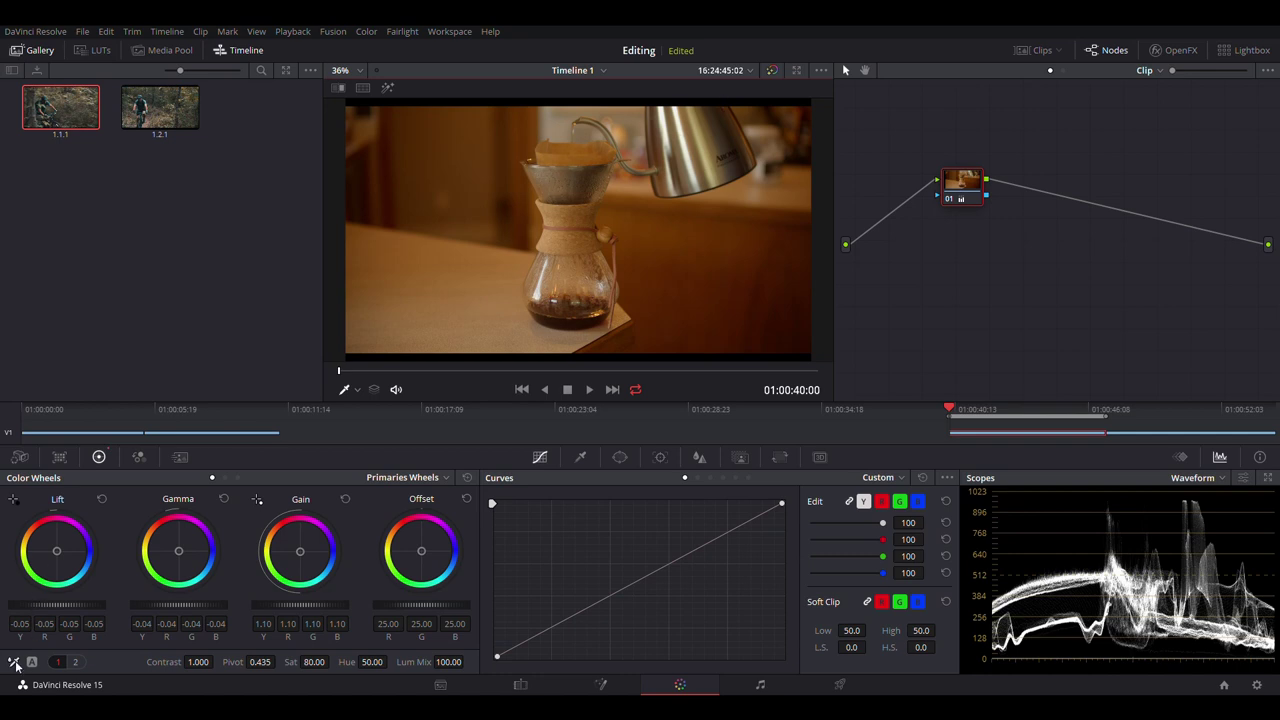
{"action": "left_click", "coordinate": [20, 457]}
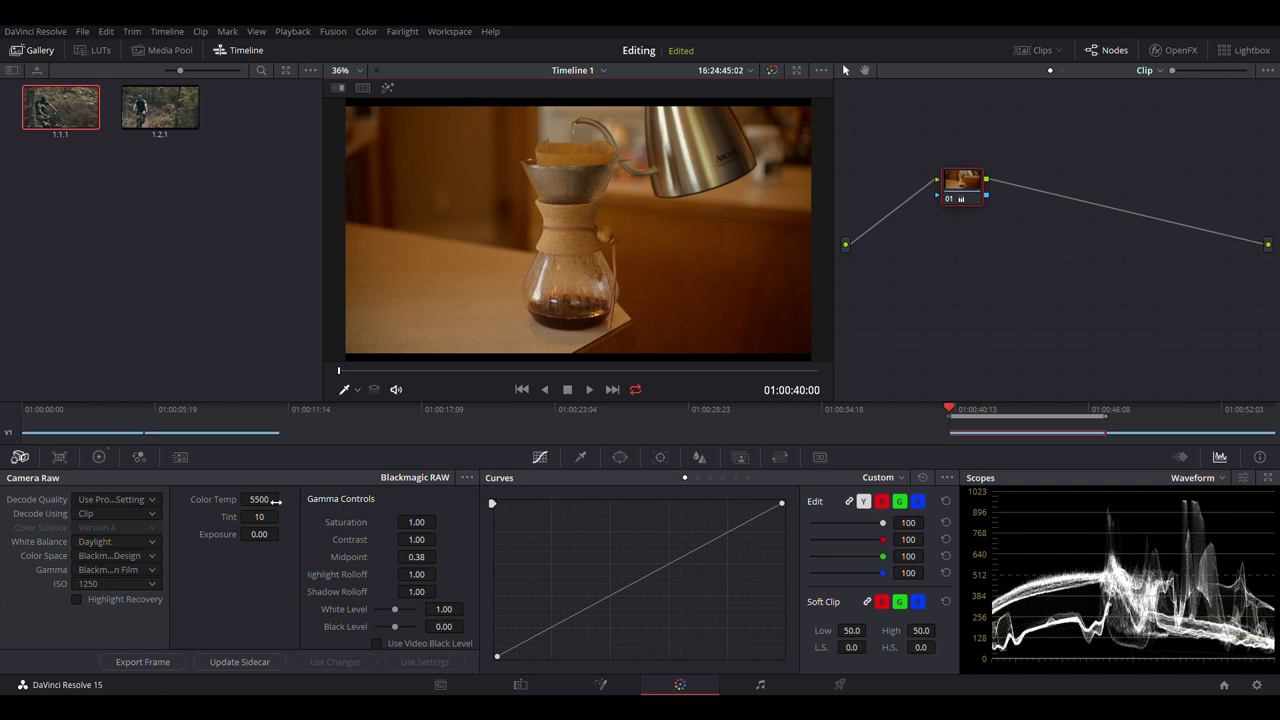
From the Color Wheels palette, sample white balance on the top of the coffee filter
{"action": "left_click", "coordinate": [99, 457]}
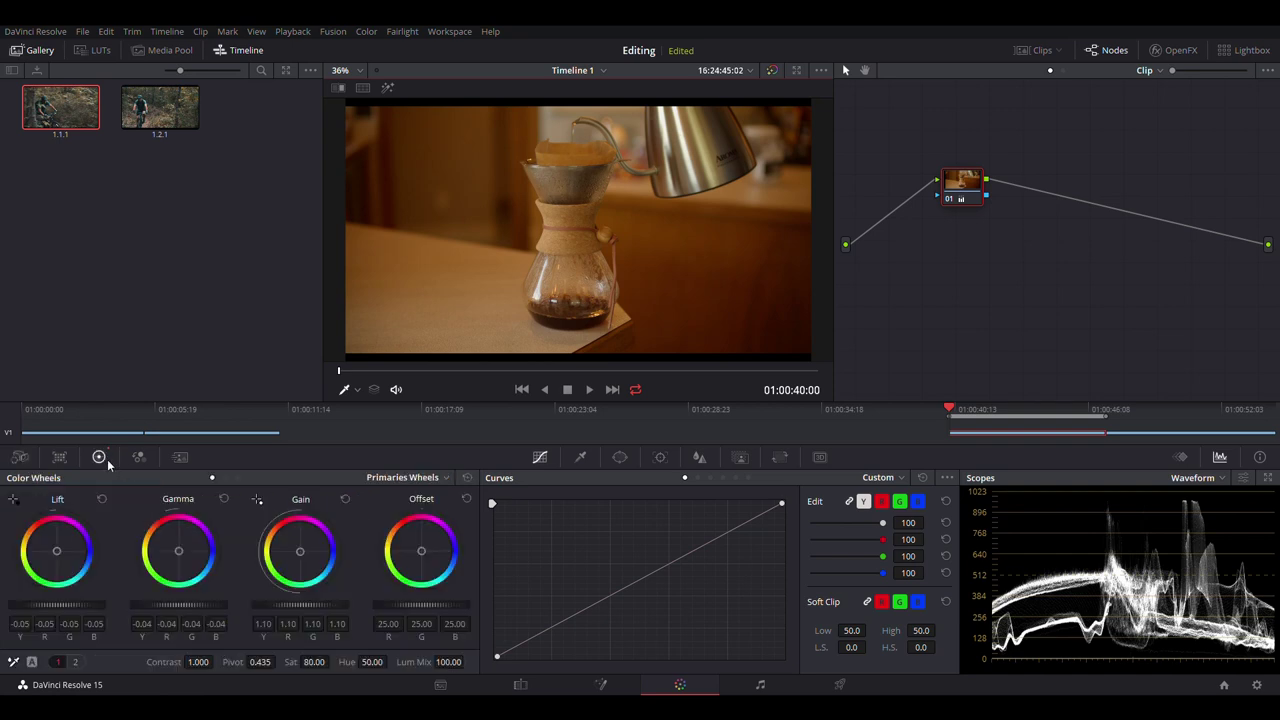
{"action": "left_click", "coordinate": [13, 663]}
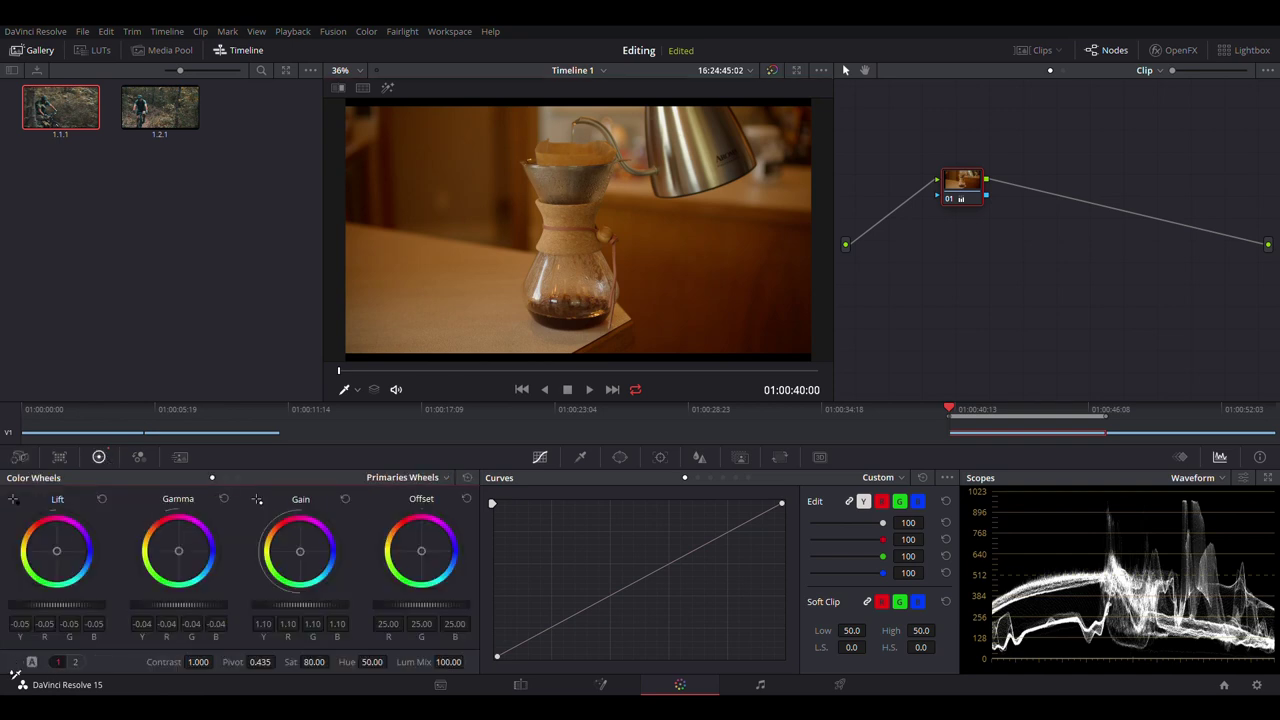
{"action": "left_click", "coordinate": [558, 134]}
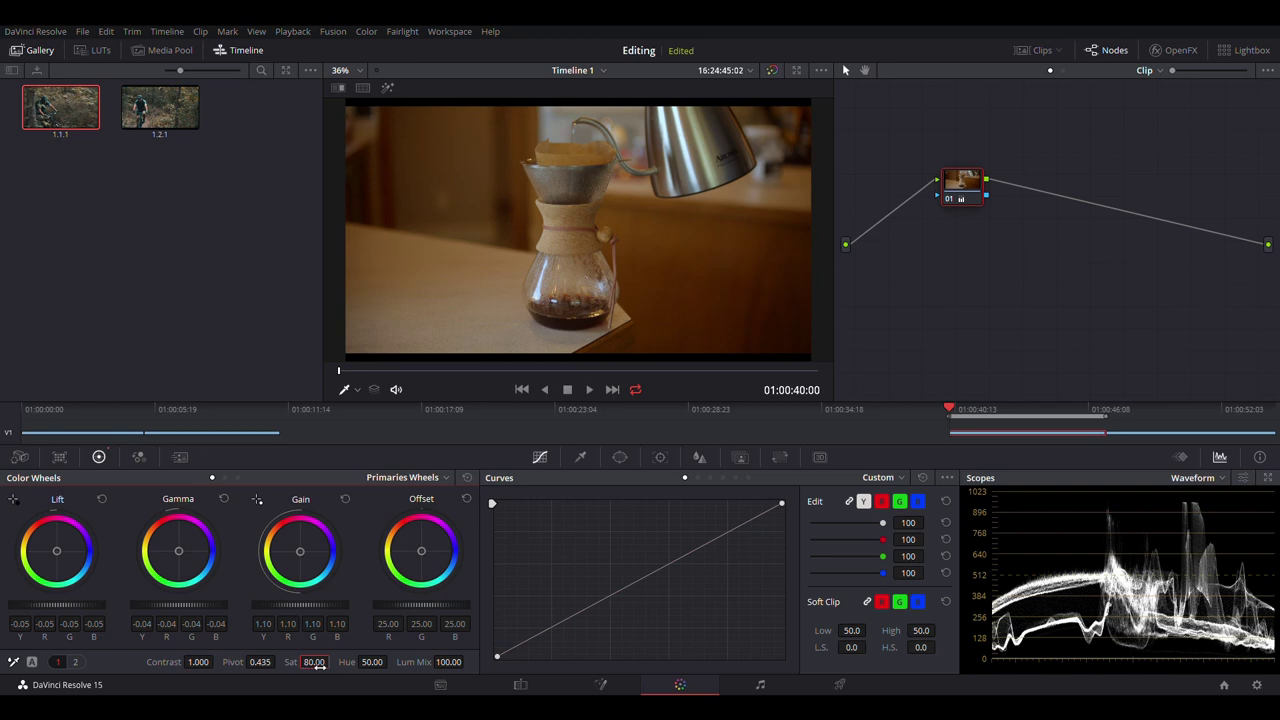
Scroll the Sat value up, then back down to settle at 75.00
{"action": "scroll", "coordinate": [316, 666], "scroll_direction": "up", "scroll_amount": 5}
{"action": "scroll", "coordinate": [316, 666], "scroll_direction": "up", "scroll_amount": 15}
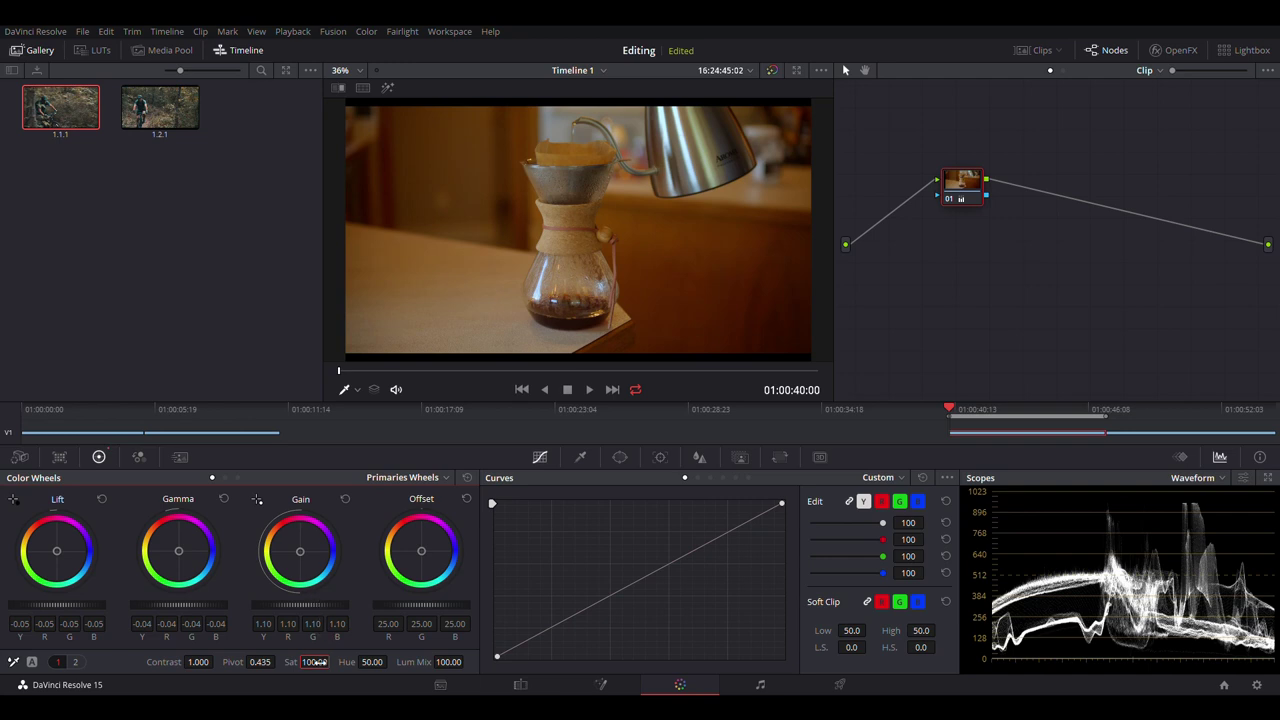
{"action": "scroll", "coordinate": [316, 662], "scroll_direction": "down", "scroll_amount": 20}
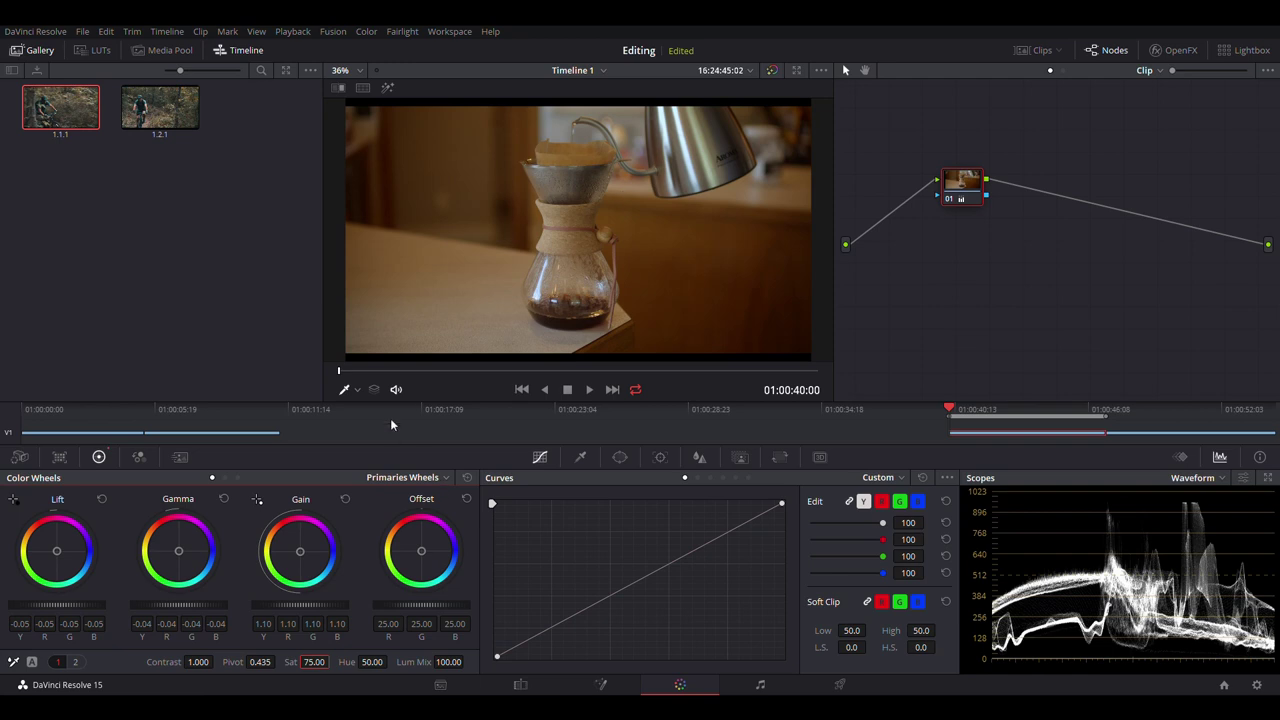
{"action": "left_click", "coordinate": [772, 70]}
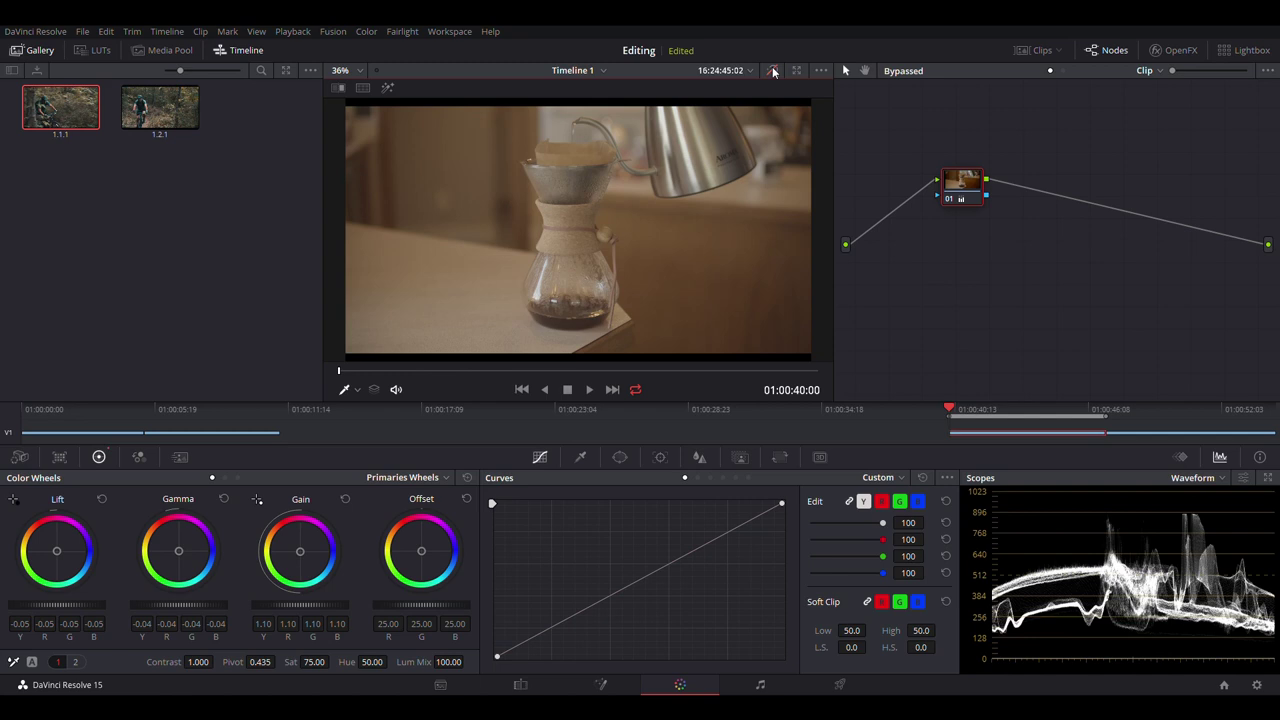
{"action": "left_click", "coordinate": [772, 70]}
{"action": "left_click", "coordinate": [772, 70]}
{"action": "left_click", "coordinate": [772, 70]}
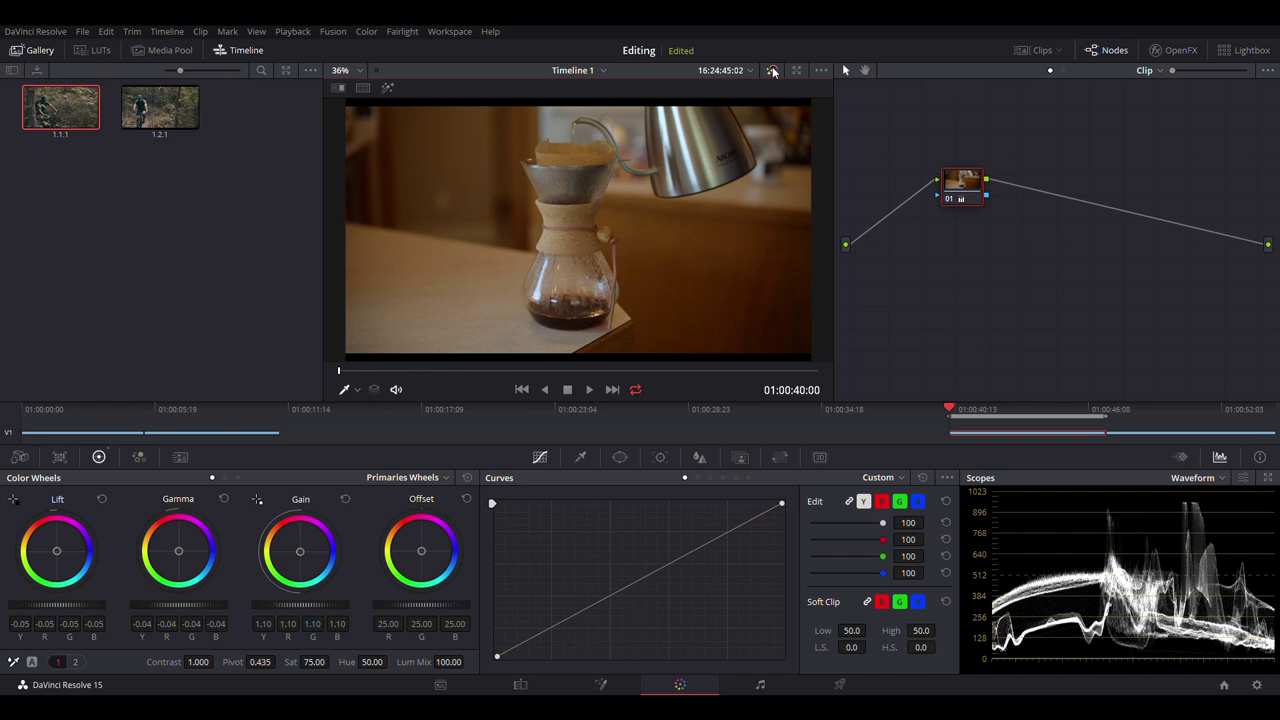
{"action": "left_click", "coordinate": [772, 70]}
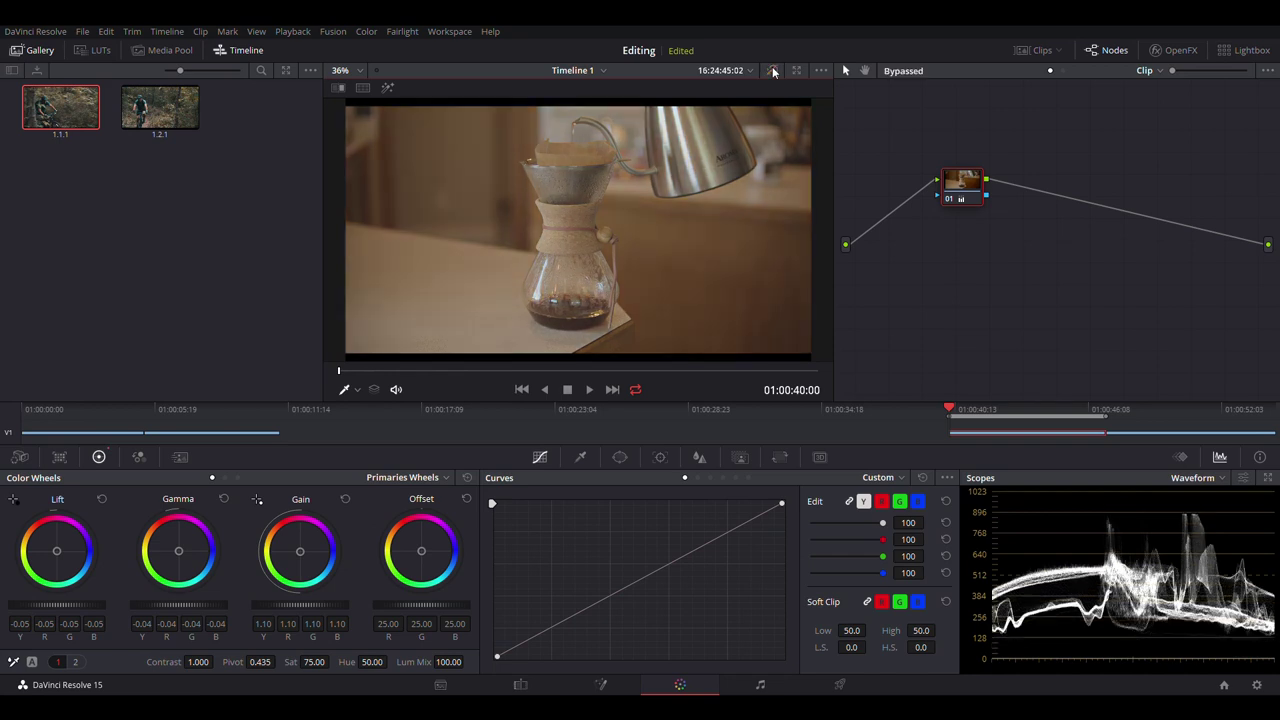
{"action": "left_click", "coordinate": [773, 72]}
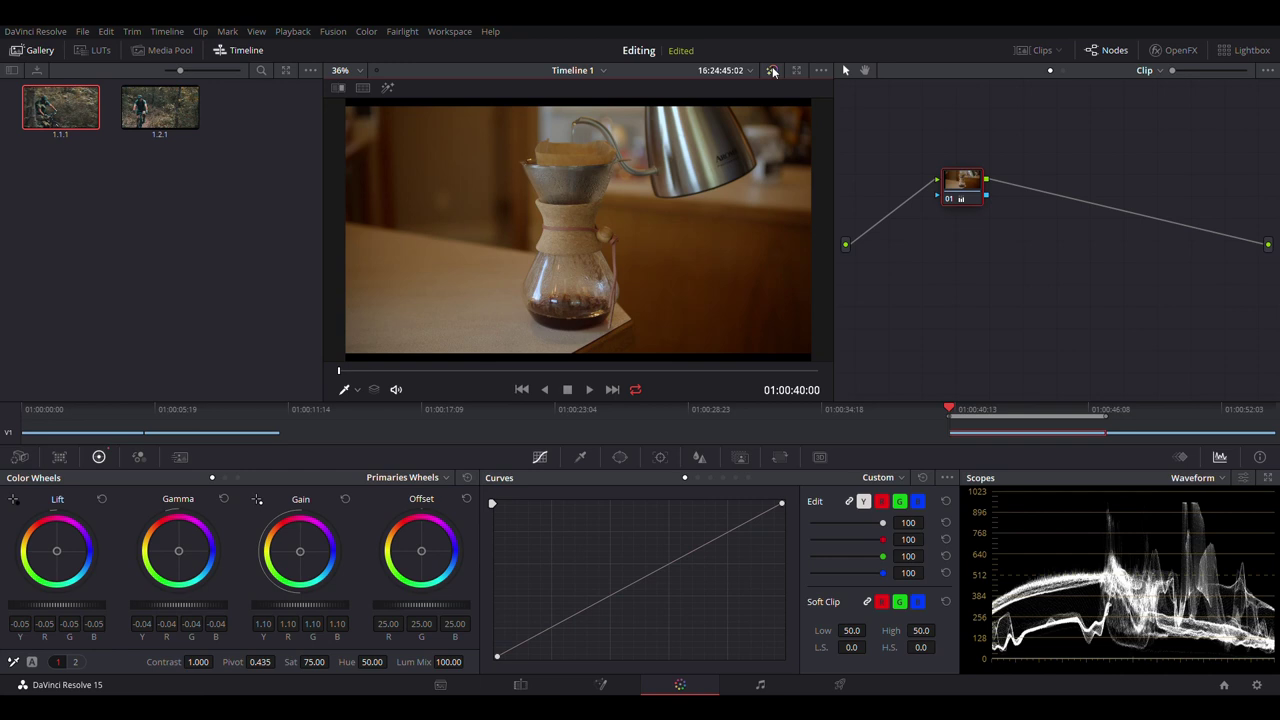
{"action": "left_click", "coordinate": [613, 390]}
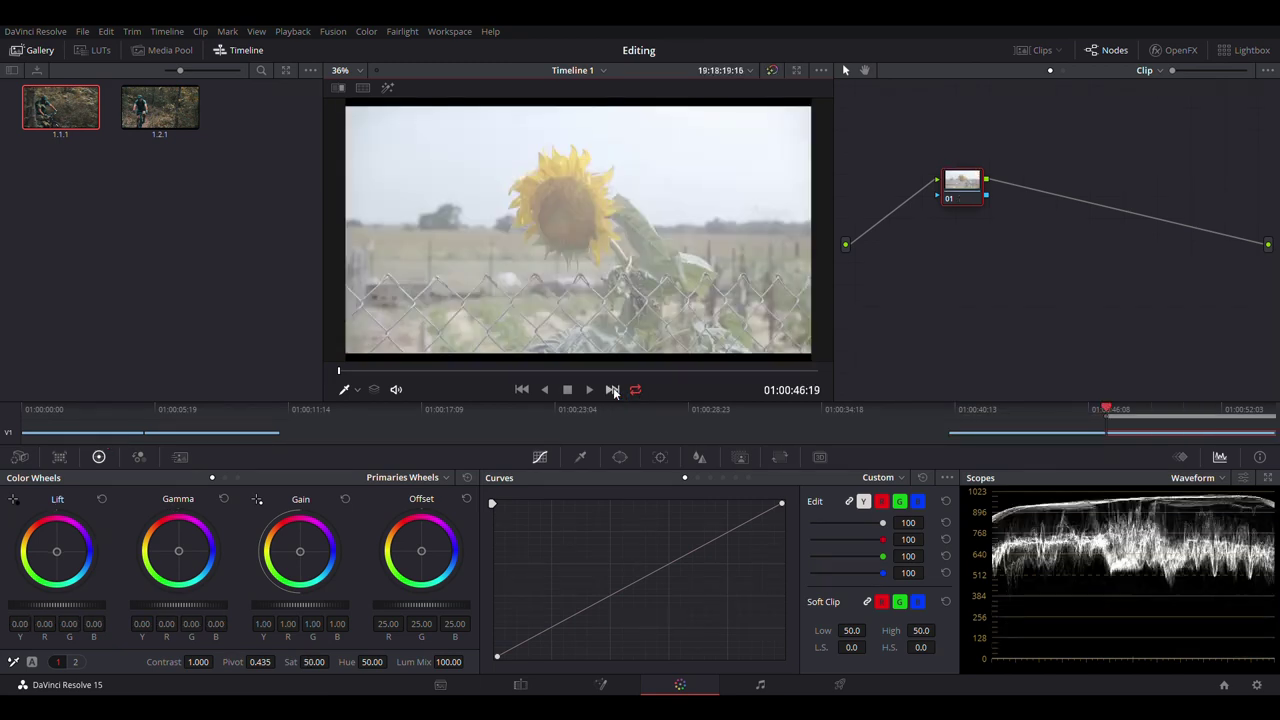
Set the sunflower clip's Camera Raw Decode Using to Clip and drag Exposure down to -1.70
{"action": "left_click", "coordinate": [19, 456]}
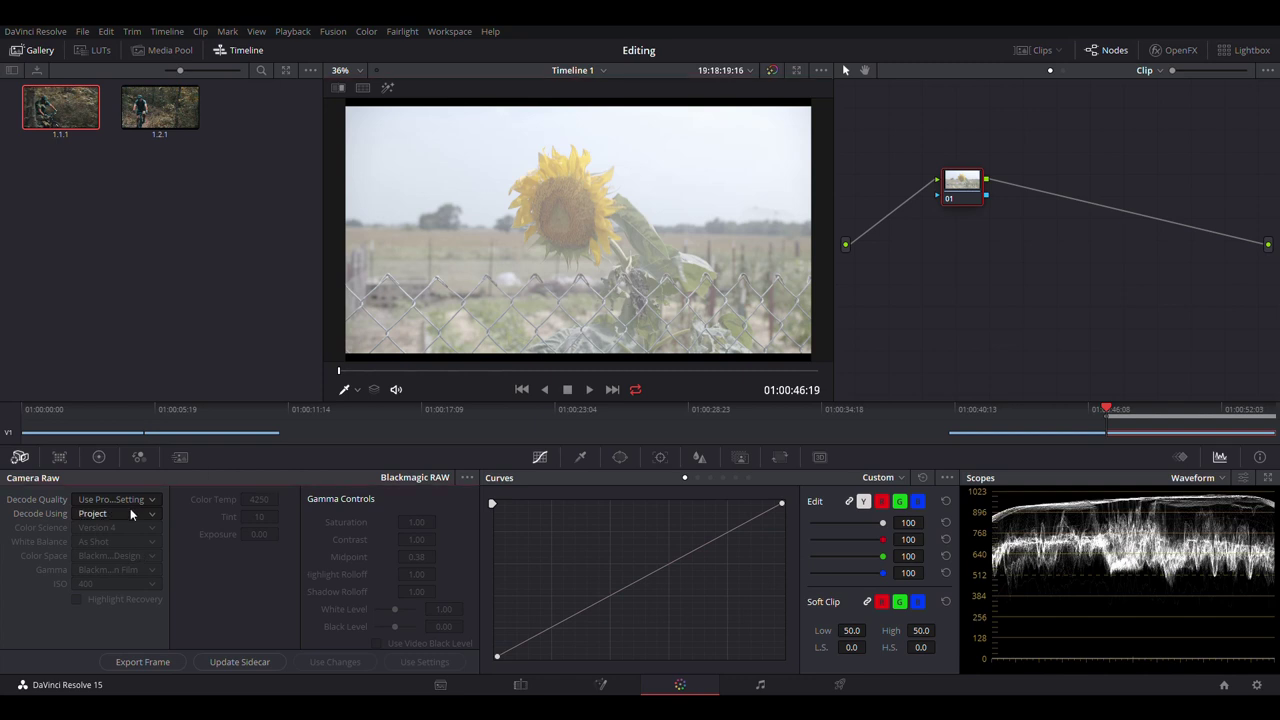
{"action": "left_click", "coordinate": [102, 569]}
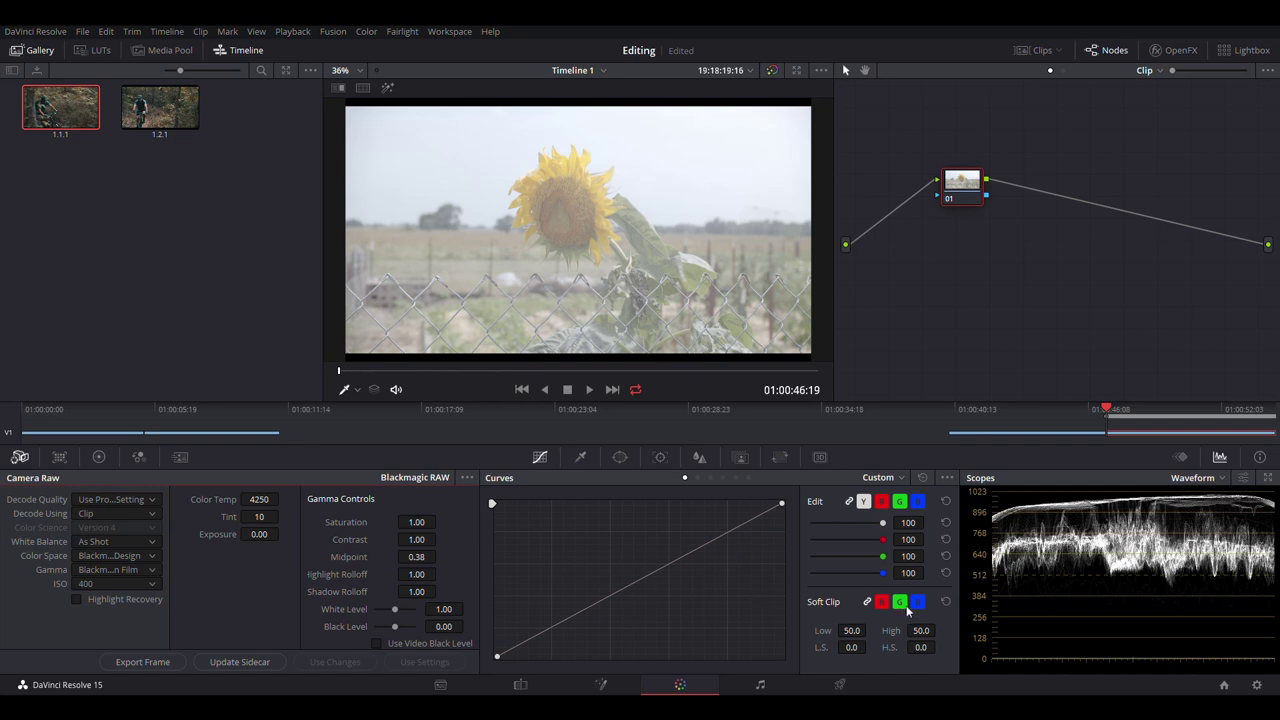
{"action": "left_click", "coordinate": [255, 537]}
{"action": "left_click_drag", "start_coordinate": [255, 537], "coordinate": [182, 537]}
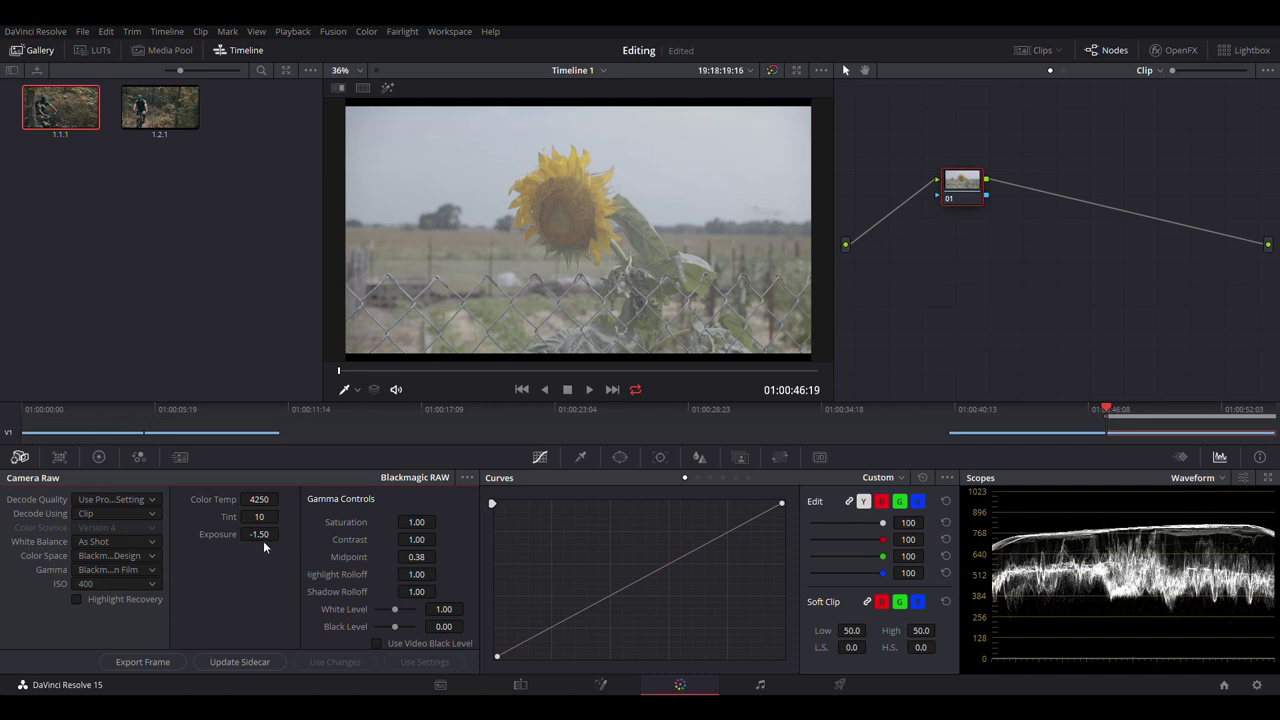
{"action": "left_click_drag", "start_coordinate": [263, 540], "coordinate": [300, 534]}
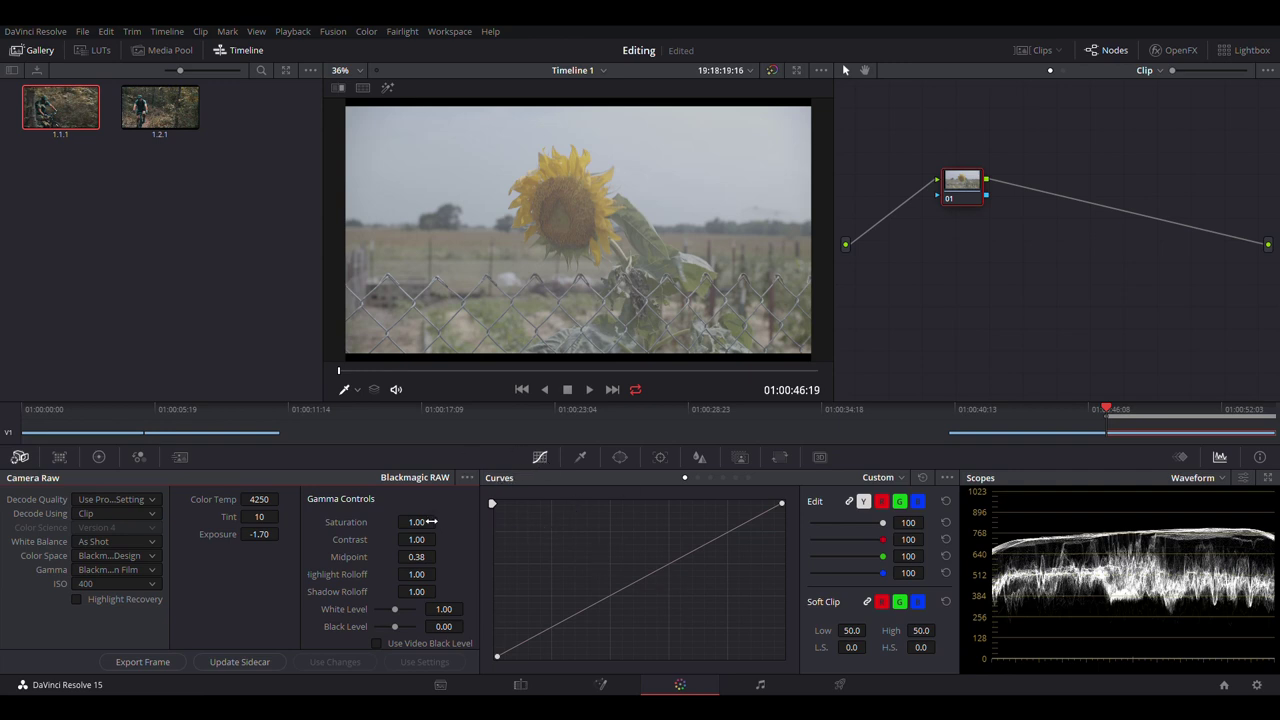
Drag the sunflower clip's saturation to 0, then go back through Camera Raw and Qualifier to Curves
{"action": "left_click", "coordinate": [99, 457]}
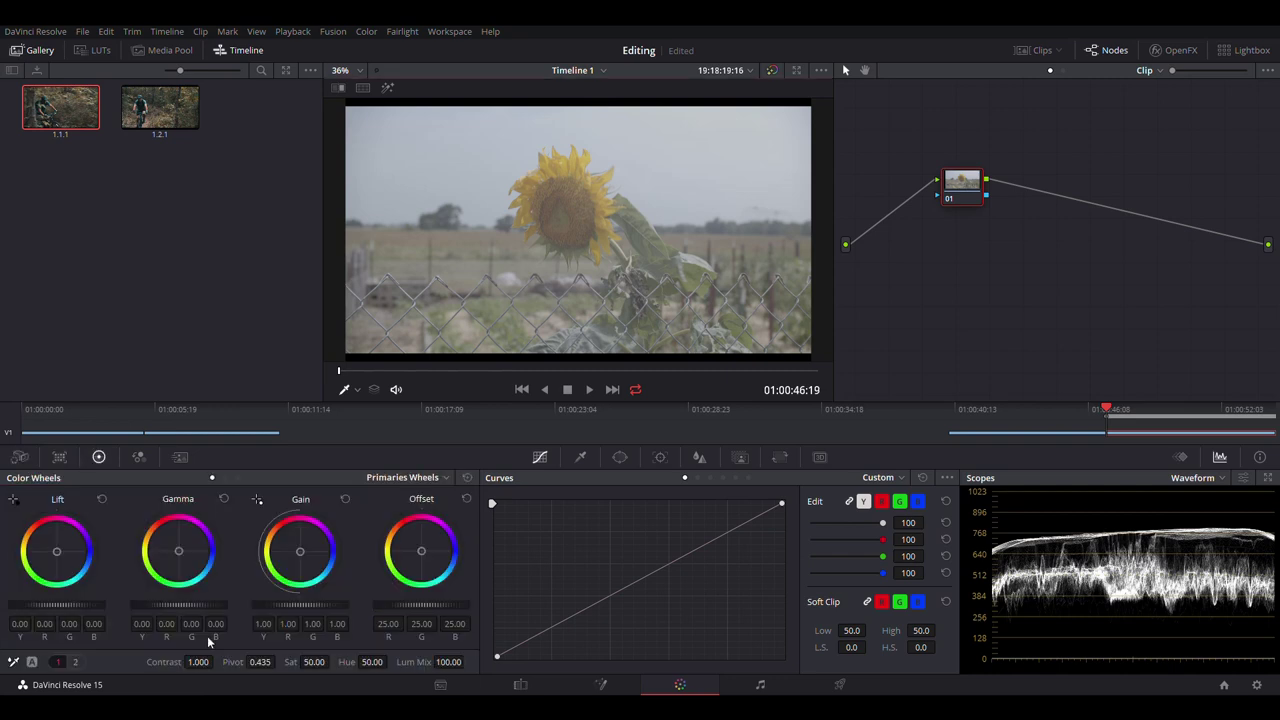
{"action": "left_click_drag", "start_coordinate": [318, 665], "coordinate": [264, 665]}
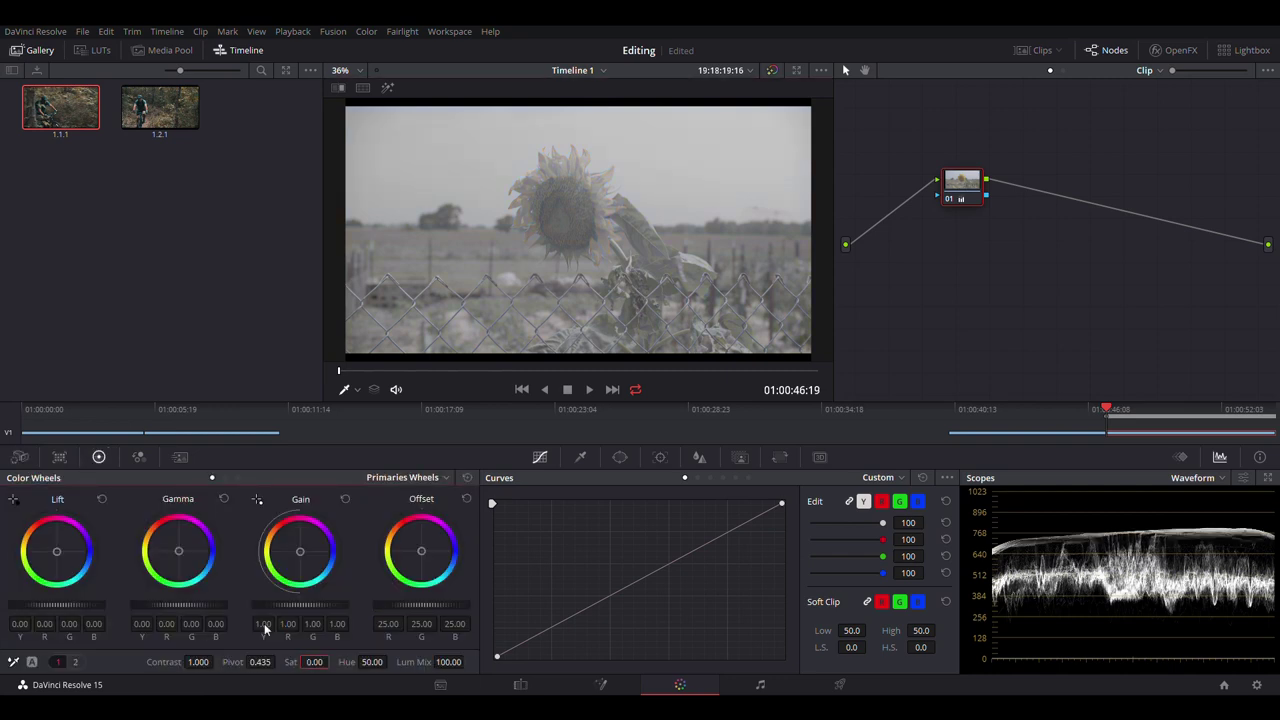
{"action": "left_click", "coordinate": [33, 460]}
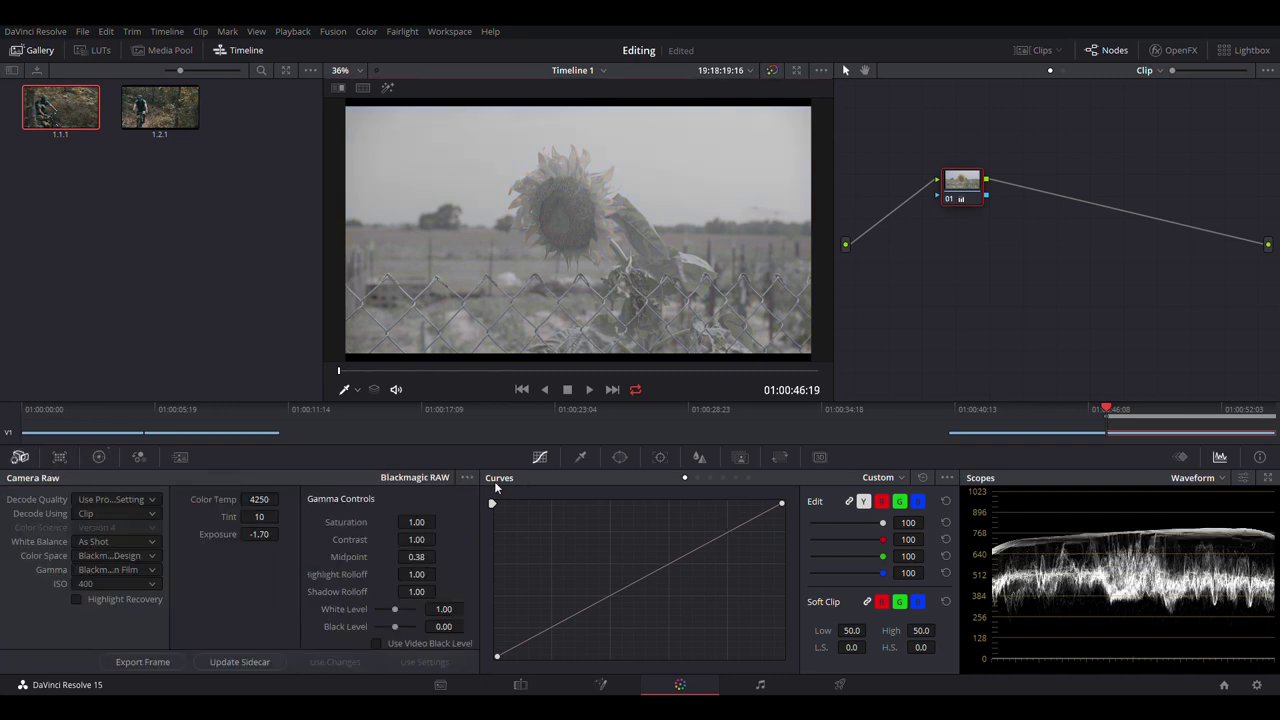
{"action": "left_click", "coordinate": [578, 458]}
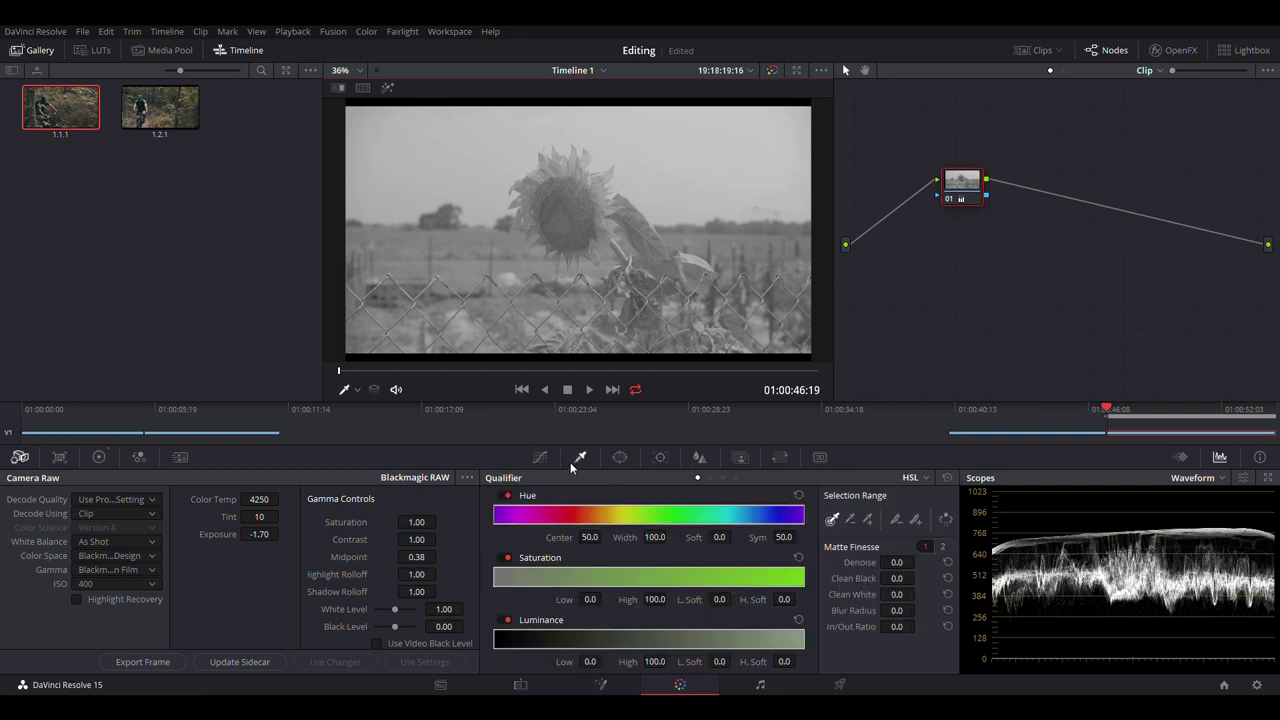
{"action": "left_click", "coordinate": [541, 457]}
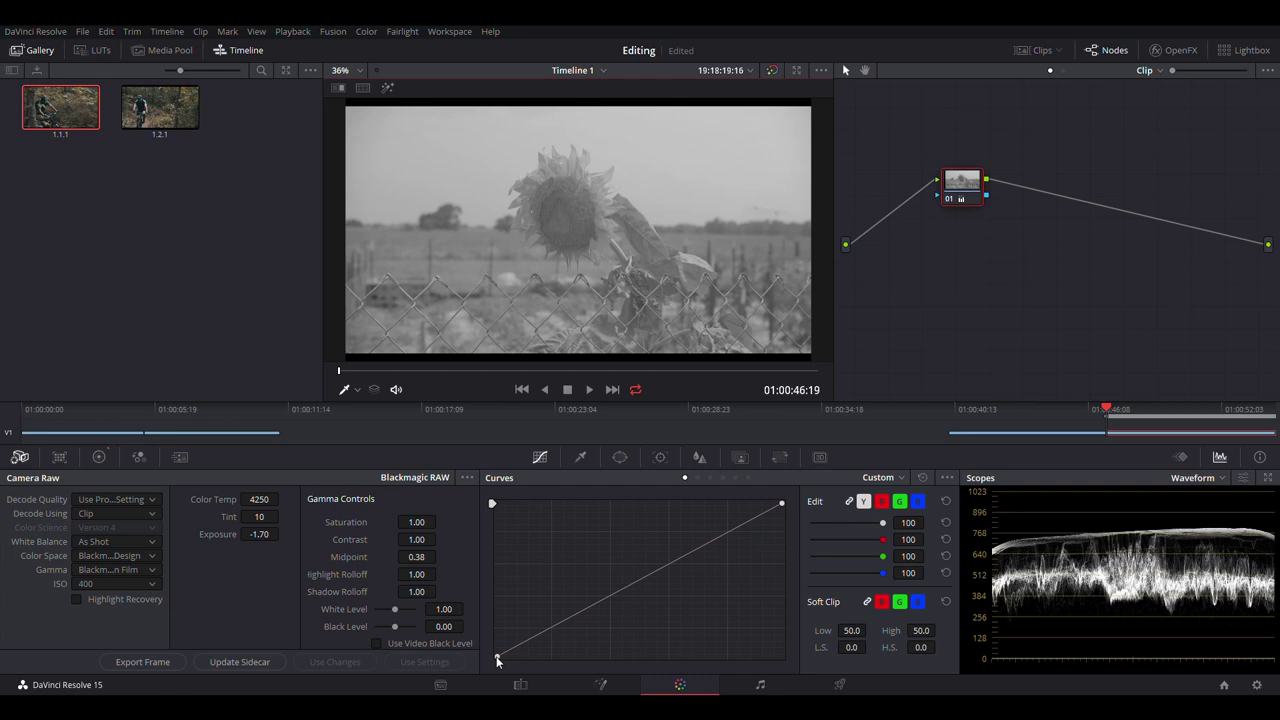
On the luma curve, pull the black and white points inward and add a slightly lowered midtone point
{"action": "left_click_drag", "start_coordinate": [496, 656], "coordinate": [559, 654]}
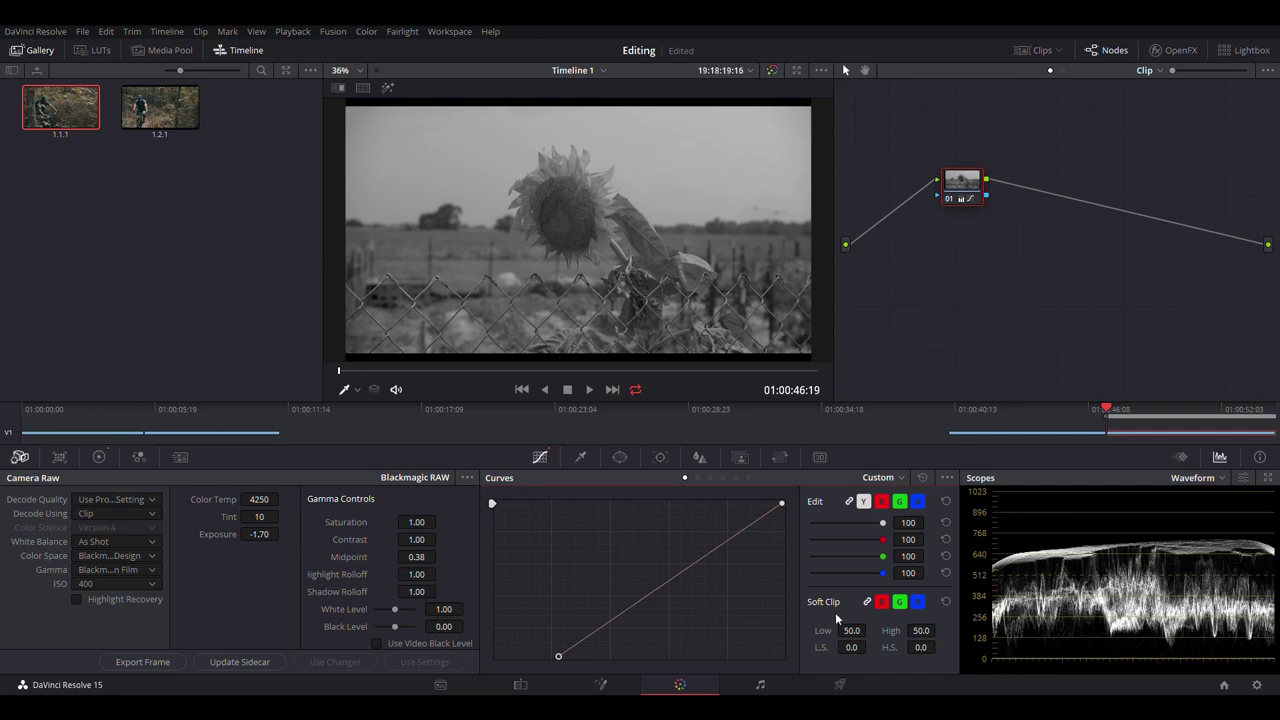
{"action": "left_click", "coordinate": [781, 507]}
{"action": "left_click_drag", "start_coordinate": [781, 507], "coordinate": [739, 510]}
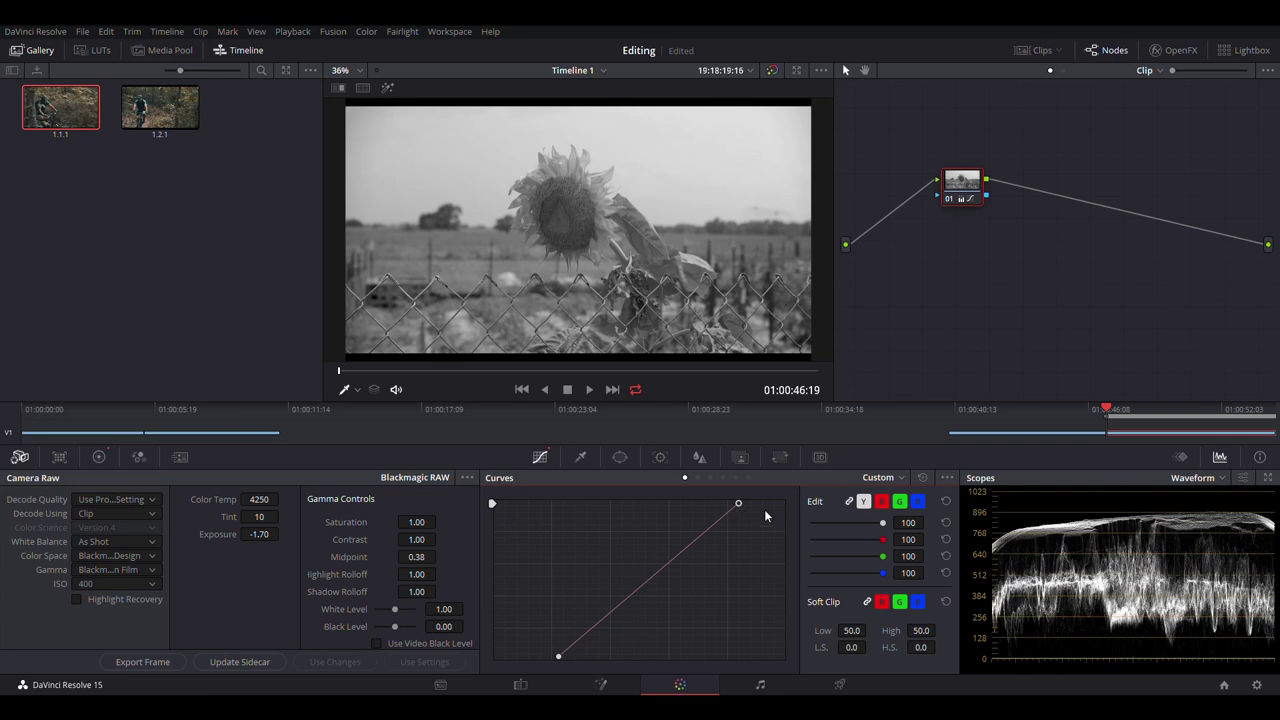
{"action": "left_click_drag", "start_coordinate": [738, 503], "coordinate": [726, 508]}
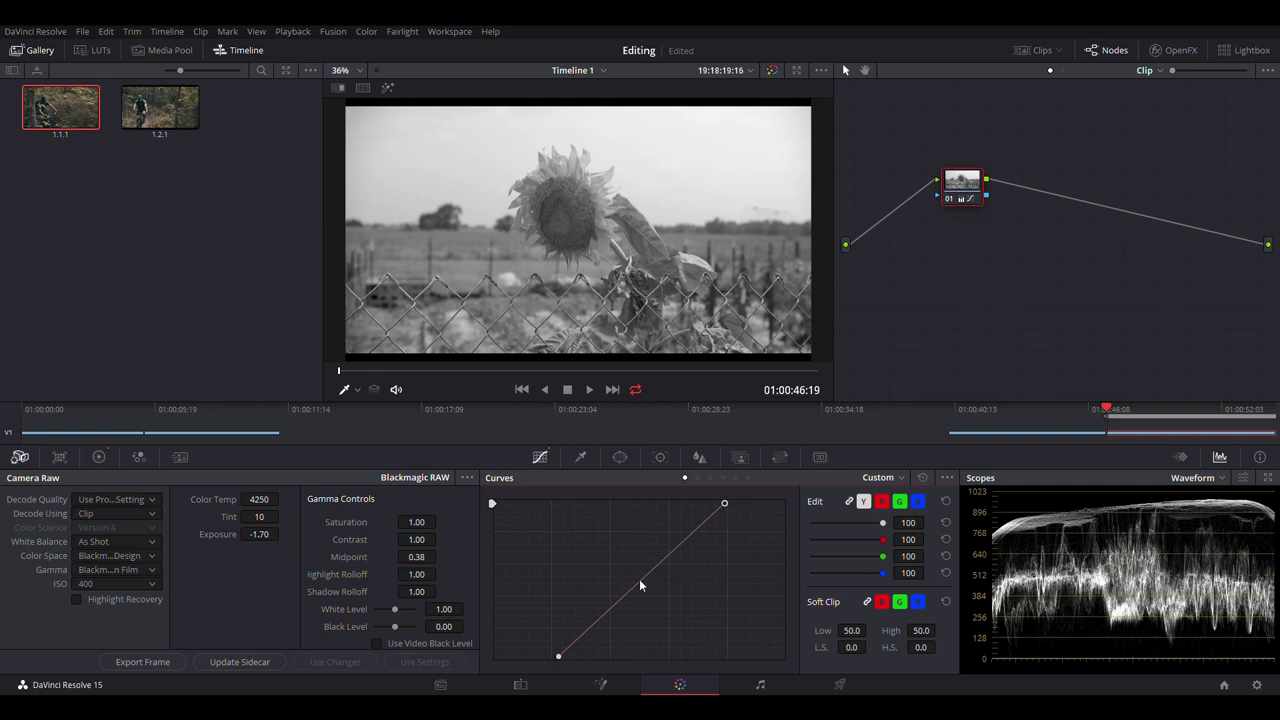
{"action": "mouse_move", "coordinate": [640, 582]}
{"action": "left_mouse_down"}
{"action": "mouse_move", "coordinate": [646, 593]}
{"action": "mouse_move", "coordinate": [605, 616]}
{"action": "mouse_move", "coordinate": [603, 634]}
{"action": "mouse_move", "coordinate": [660, 566]}
{"action": "mouse_move", "coordinate": [628, 593]}
{"action": "mouse_move", "coordinate": [636, 601]}
{"action": "left_mouse_up"}
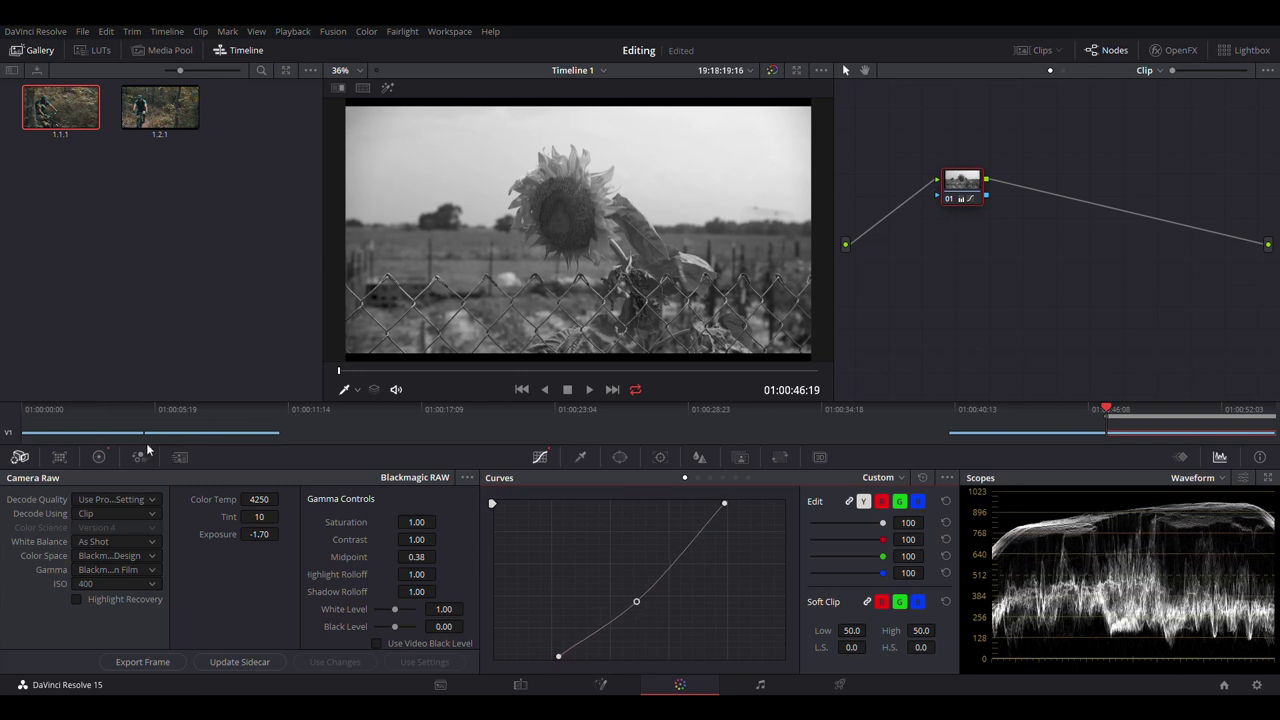
{"action": "left_click", "coordinate": [99, 456]}
Set the sunflower clip's saturation to 80, then 75, and bypass the grade to compare
{"action": "double_click", "coordinate": [316, 661]}
{"action": "type", "text": "80"}
{"action": "key", "text": "Return"}
{"action": "double_click", "coordinate": [316, 661]}
{"action": "type", "text": "75"}
{"action": "key", "text": "Return"}
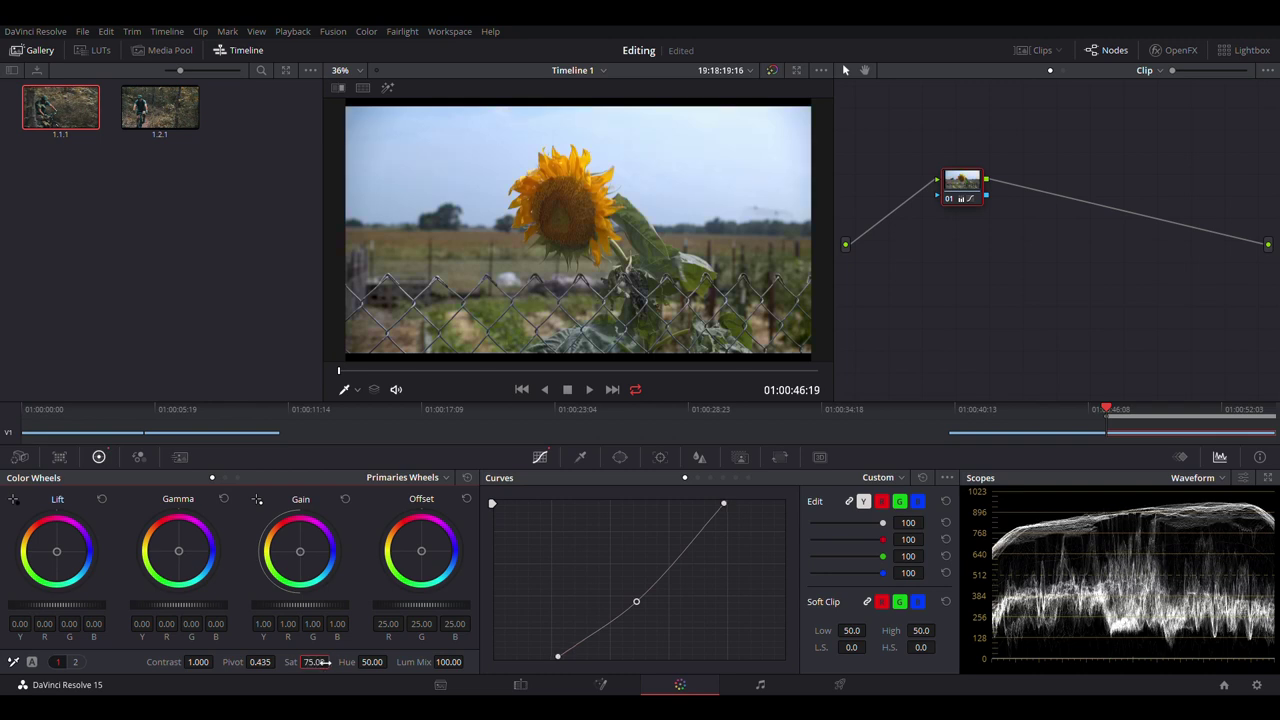
{"action": "left_click", "coordinate": [773, 70]}
{"action": "left_click", "coordinate": [773, 70]}
{"action": "left_click", "coordinate": [773, 70]}
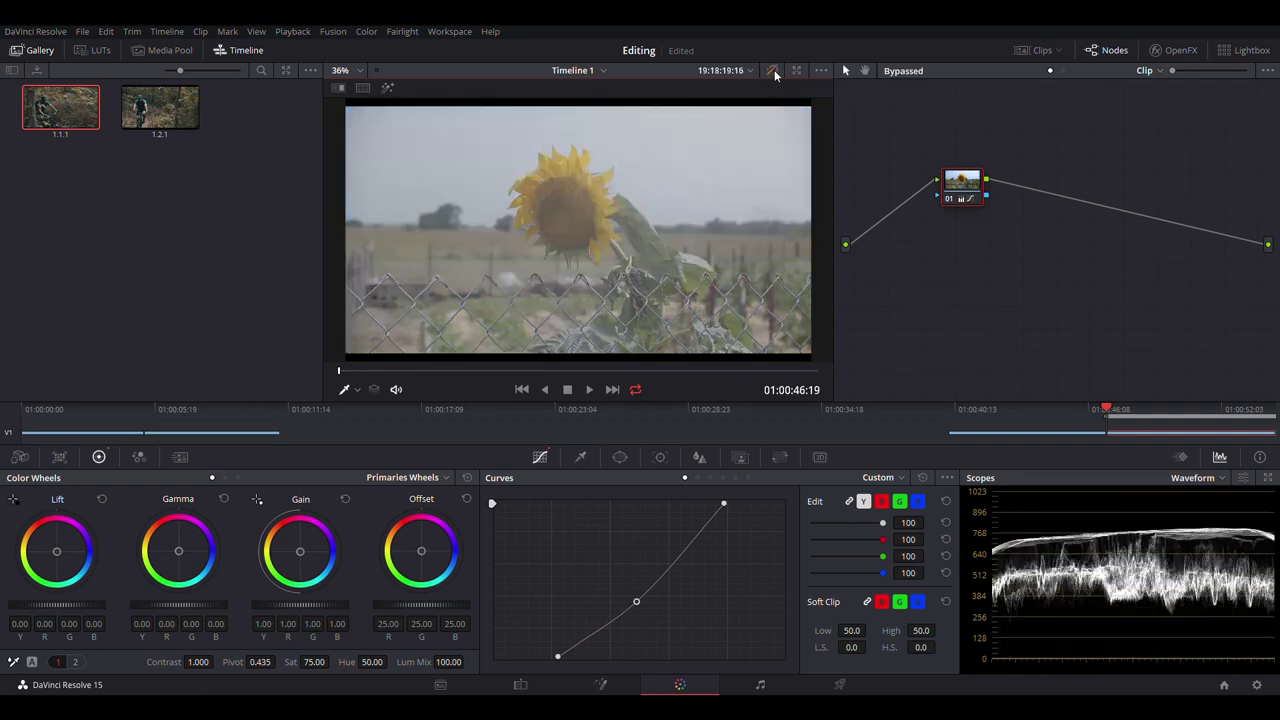
{"action": "left_click", "coordinate": [773, 70]}
{"action": "left_click", "coordinate": [773, 70]}
{"action": "left_click", "coordinate": [773, 70]}
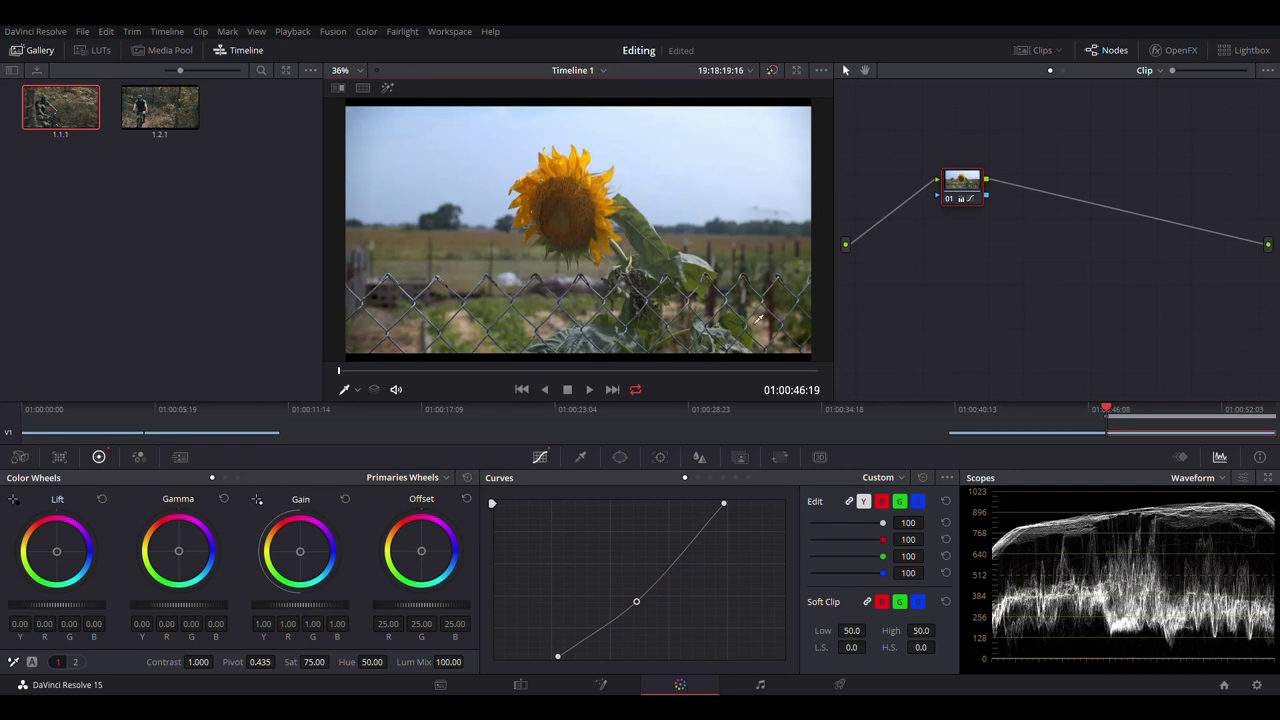